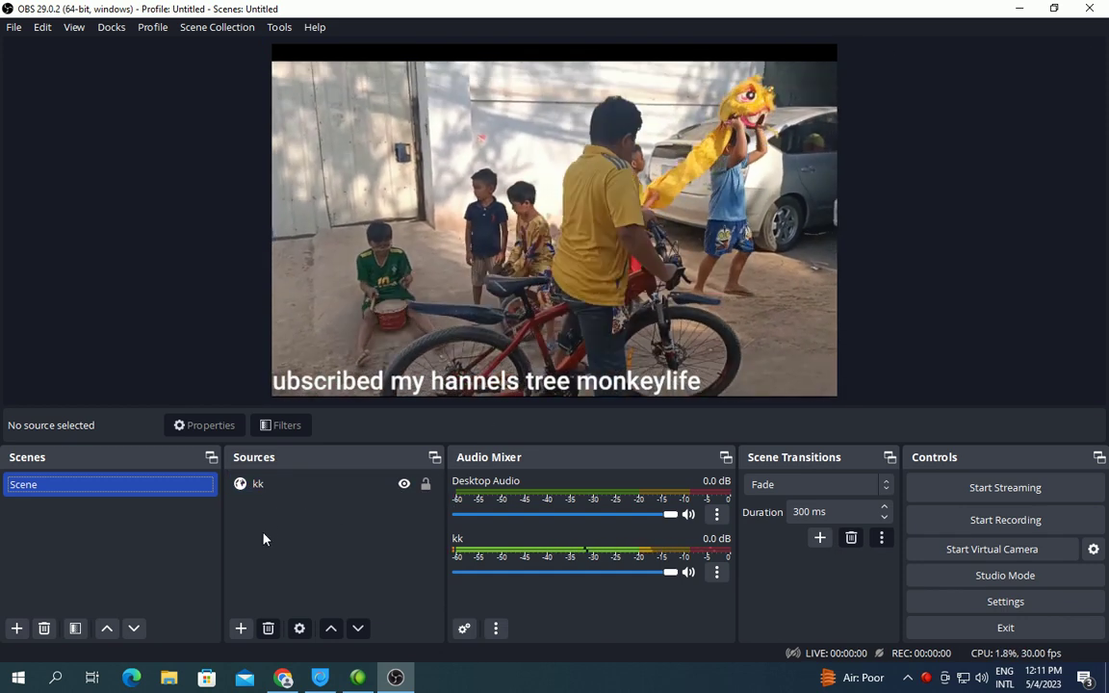
# Delete the kk source from the scene, then bring the Flower Garden Facebook page forward
pyautogui.click(260, 484)
pyautogui.click(268, 628)
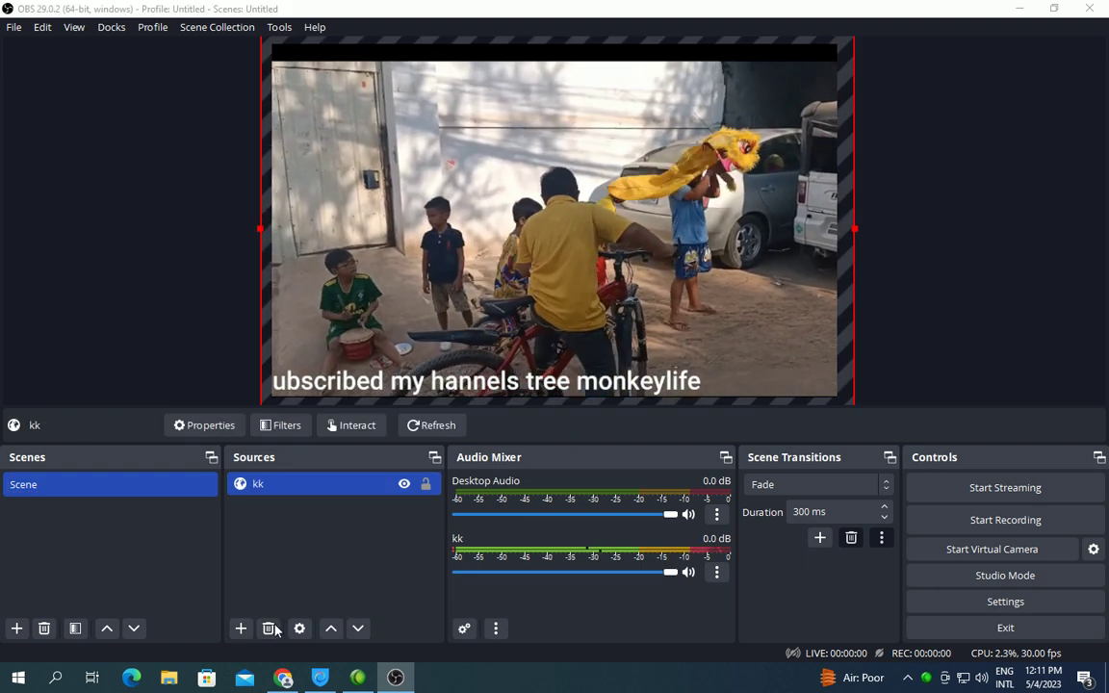
pyautogui.click(589, 352)
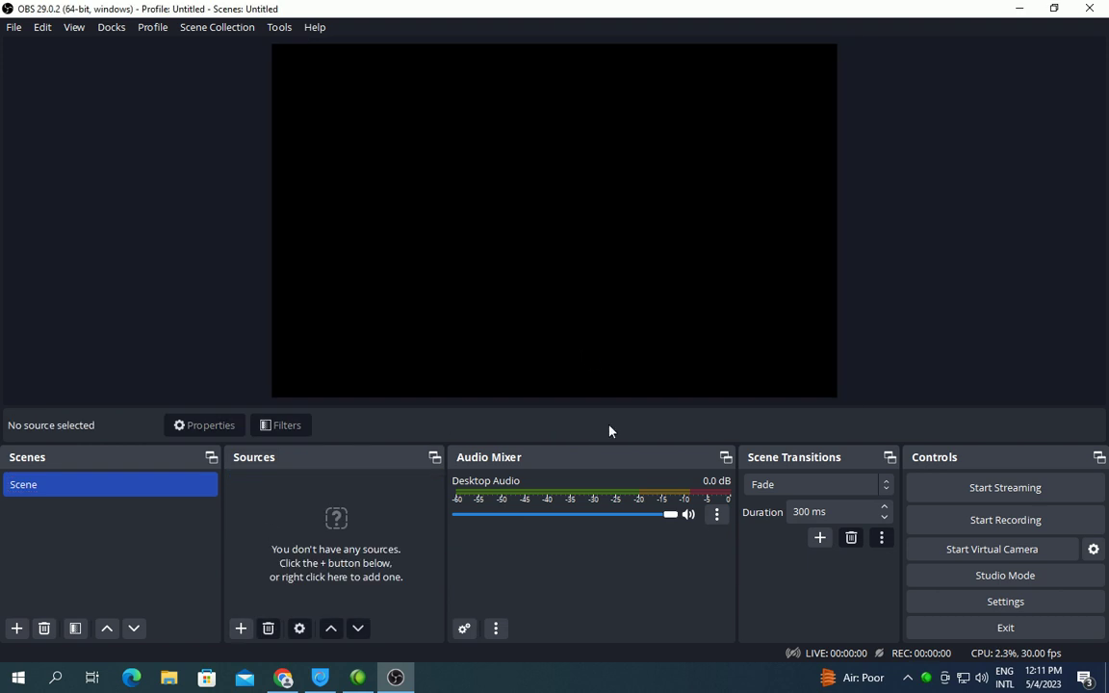
pyautogui.click(284, 678)
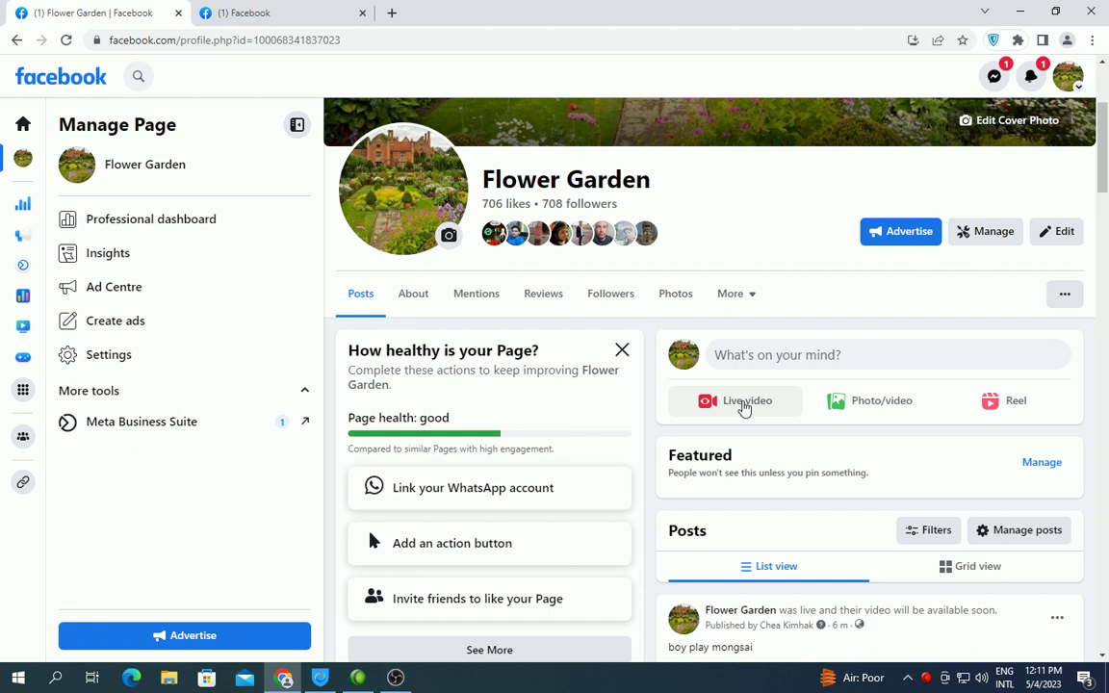
# Create a go-live-now video for the Flower Garden page, dismiss the tips popup, return to OBS
pyautogui.click(743, 403)
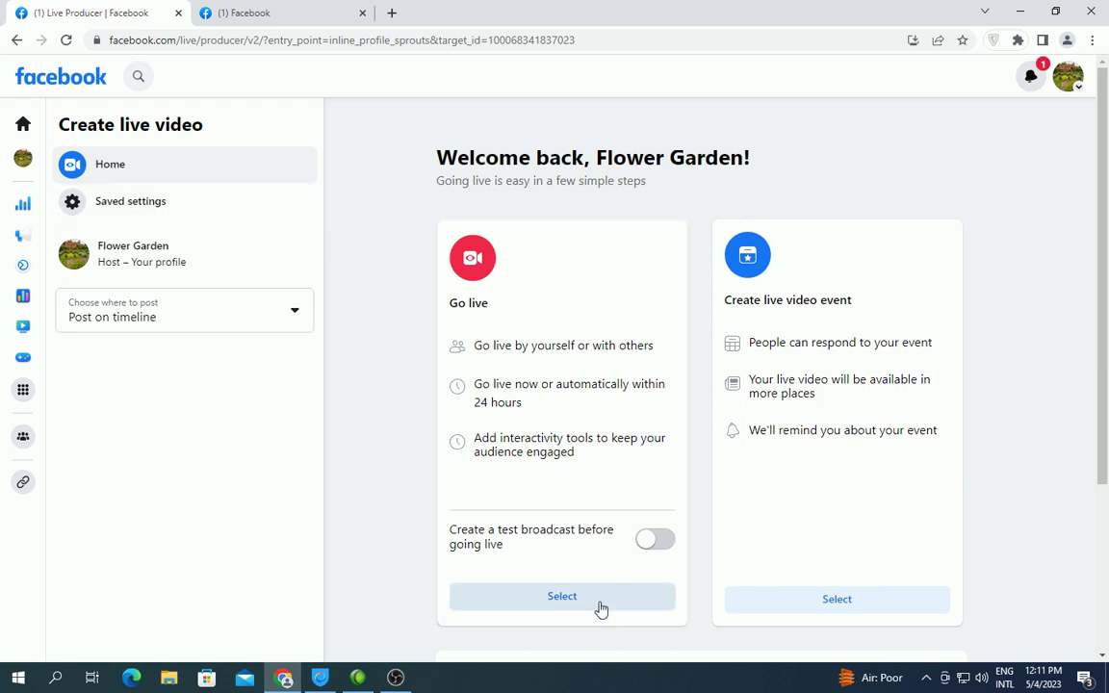
pyautogui.click(559, 599)
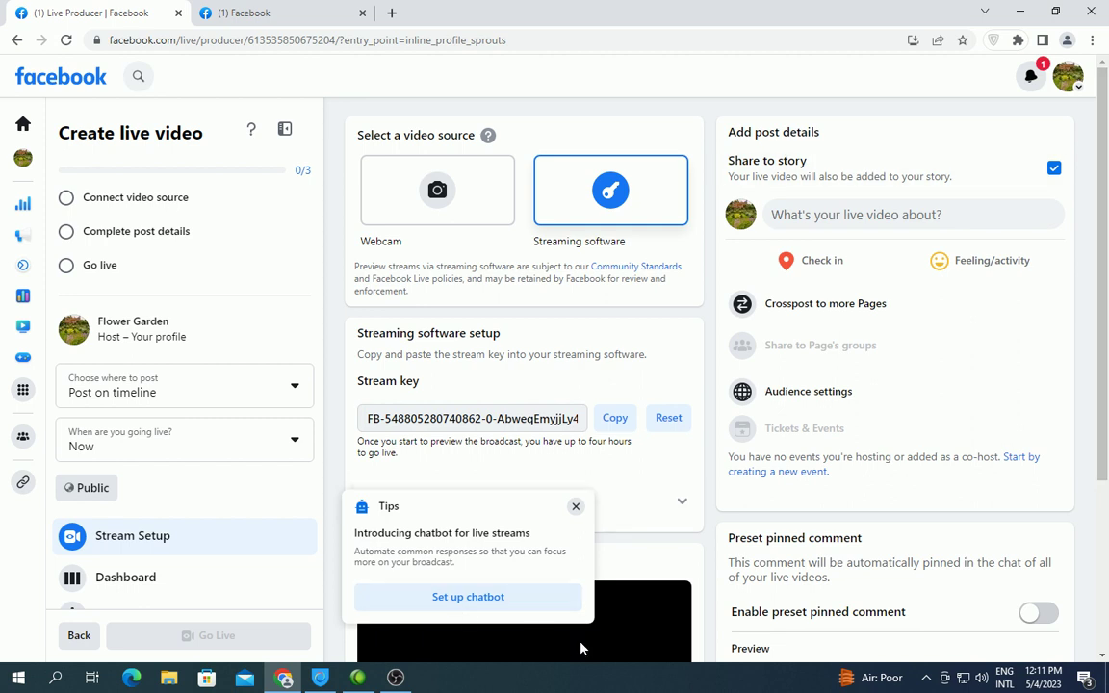
pyautogui.click(574, 505)
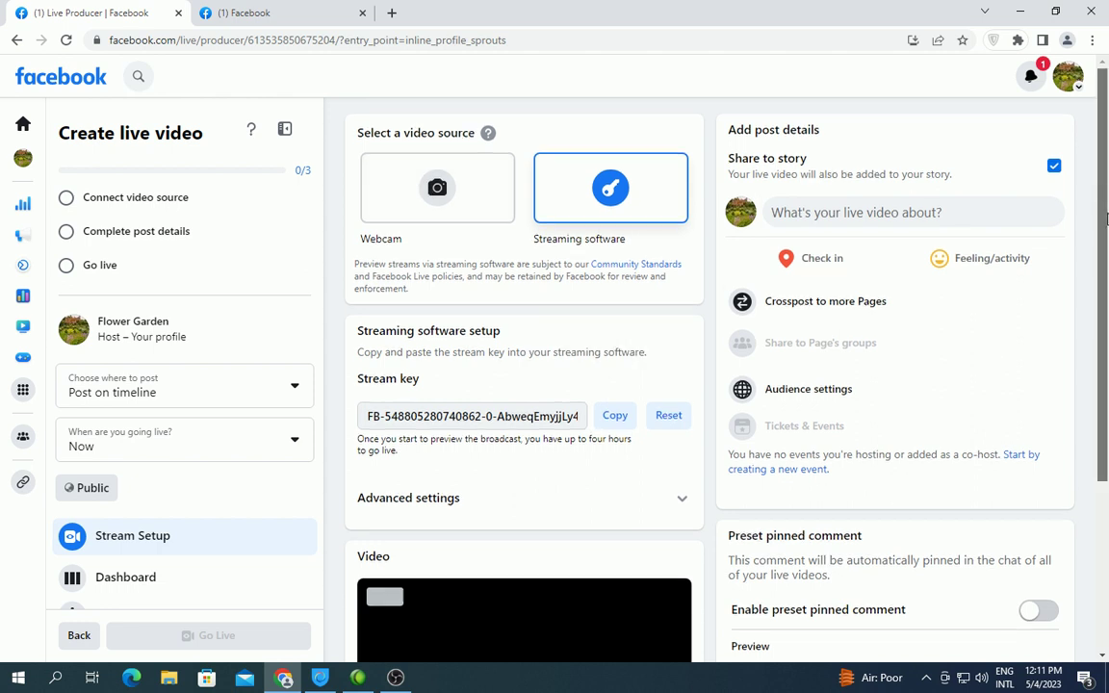
pyautogui.moveTo(1106, 209); pyautogui.dragTo(1107, 378)
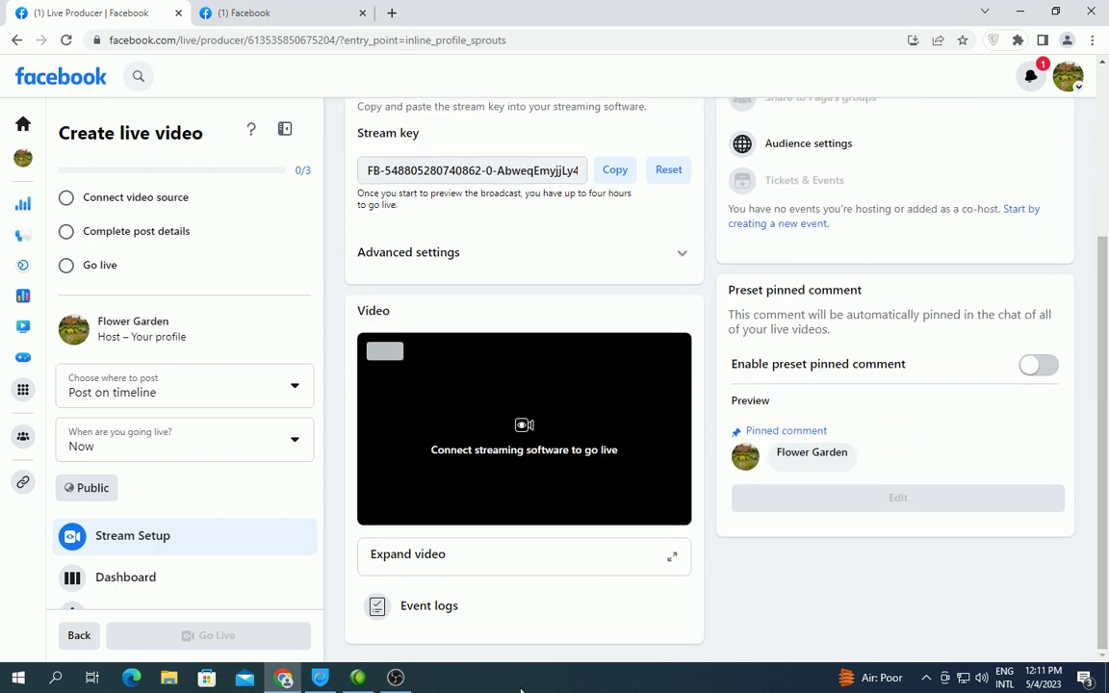
pyautogui.click(396, 678)
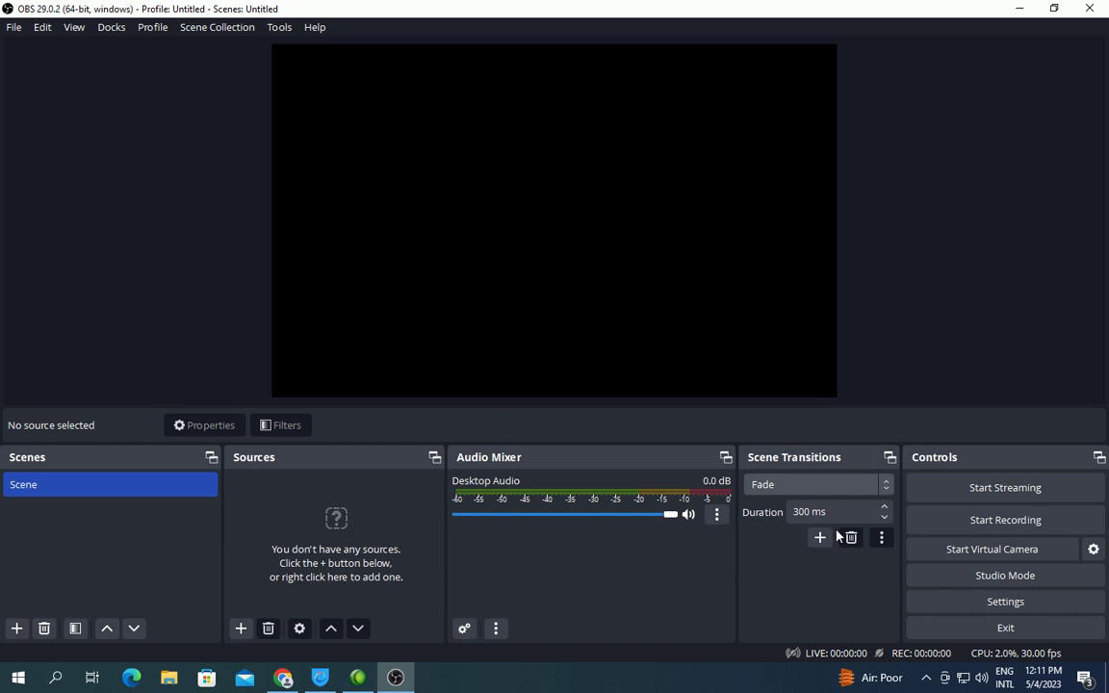
# Add a Browser source named 'boy' to the scene
pyautogui.click(242, 629)
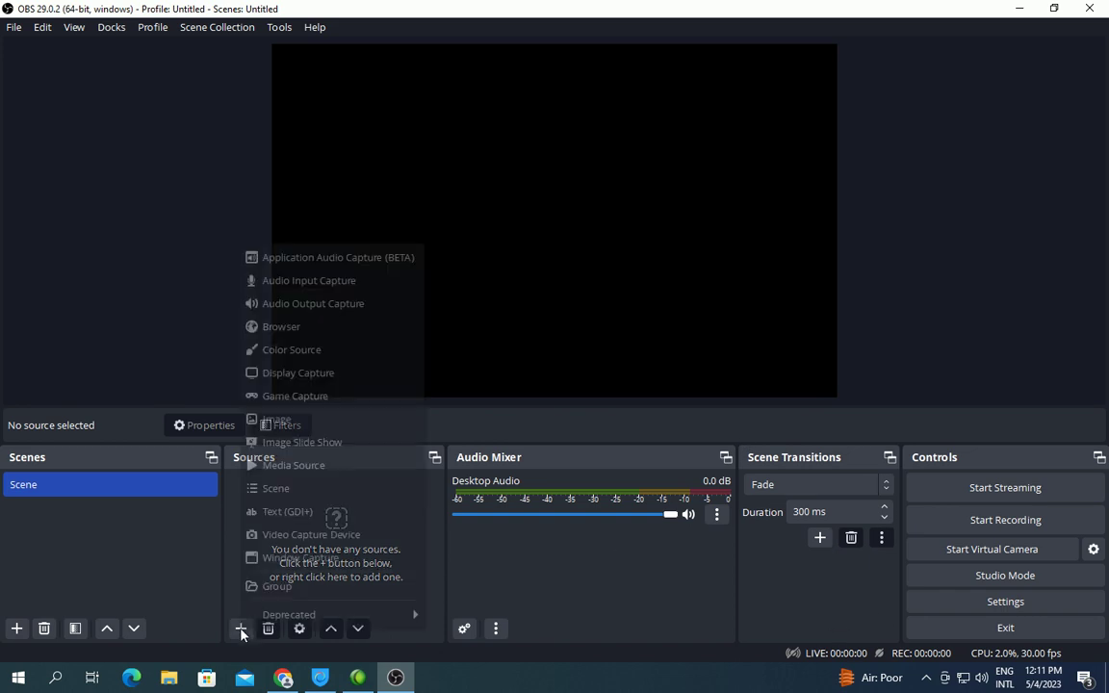
pyautogui.click(301, 327)
pyautogui.write('boy')
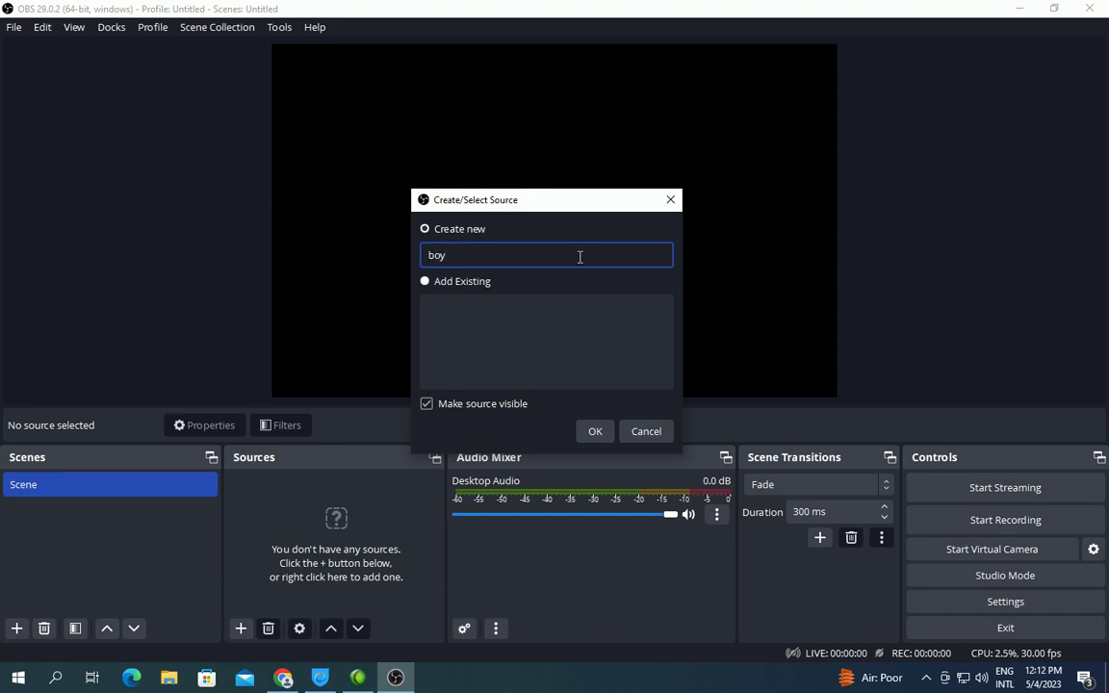
pyautogui.click(597, 432)
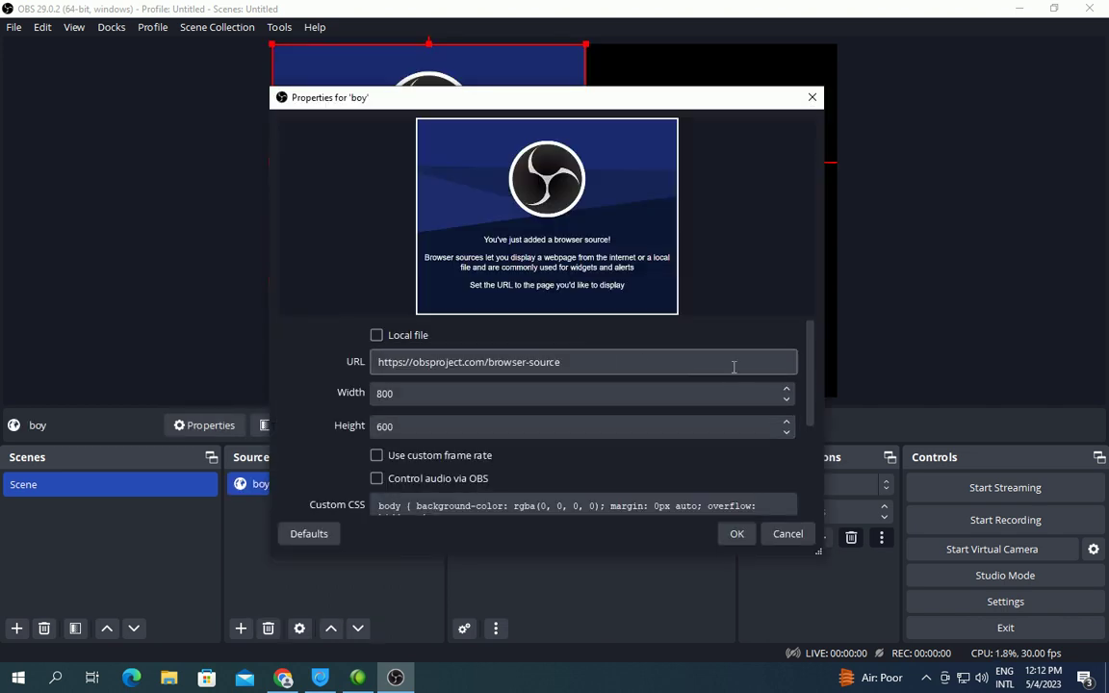
# Enable Local file and choose E:/All video/how to install window asus vivobook.mp4
pyautogui.click(378, 335)
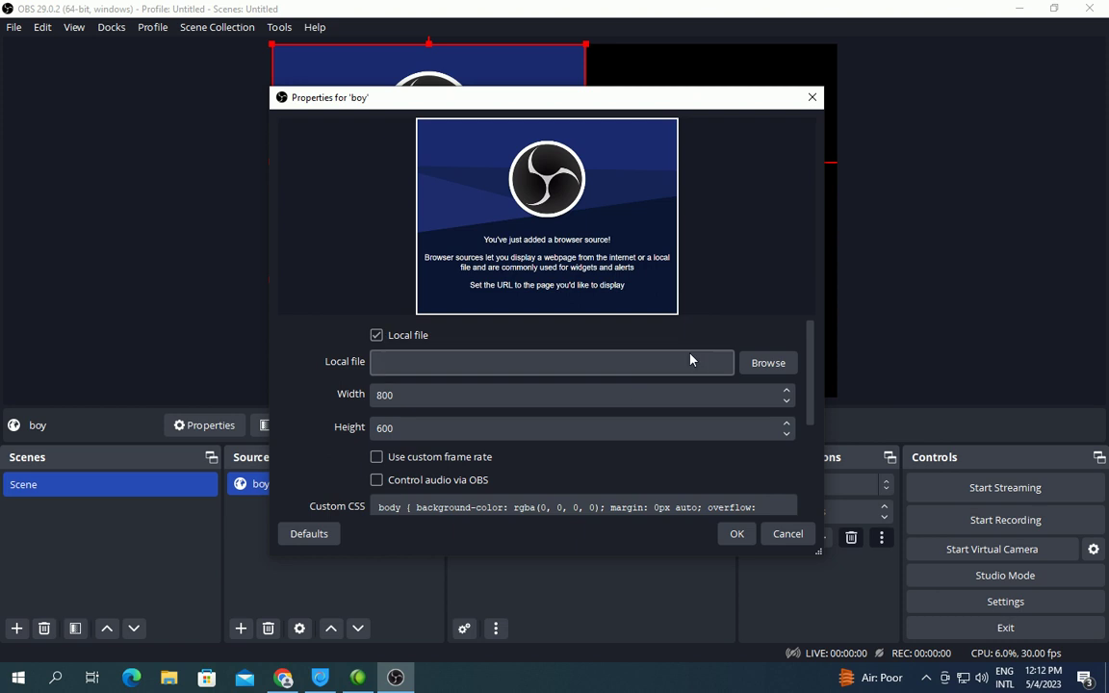
pyautogui.click(780, 370)
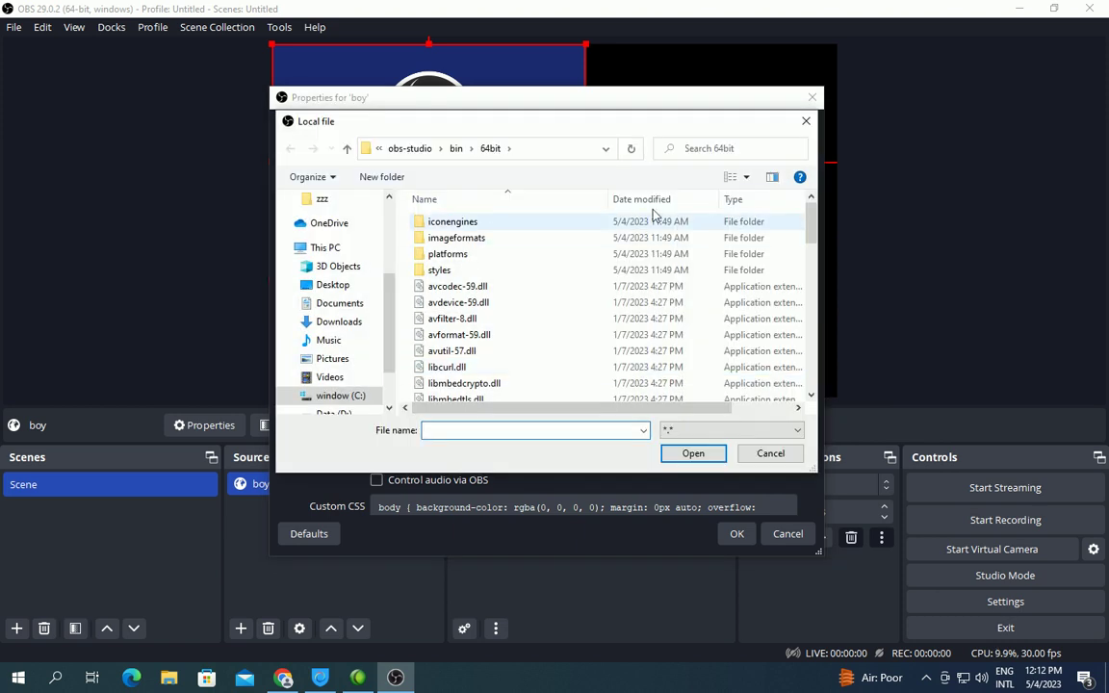
pyautogui.scroll(-2, 383, 311)
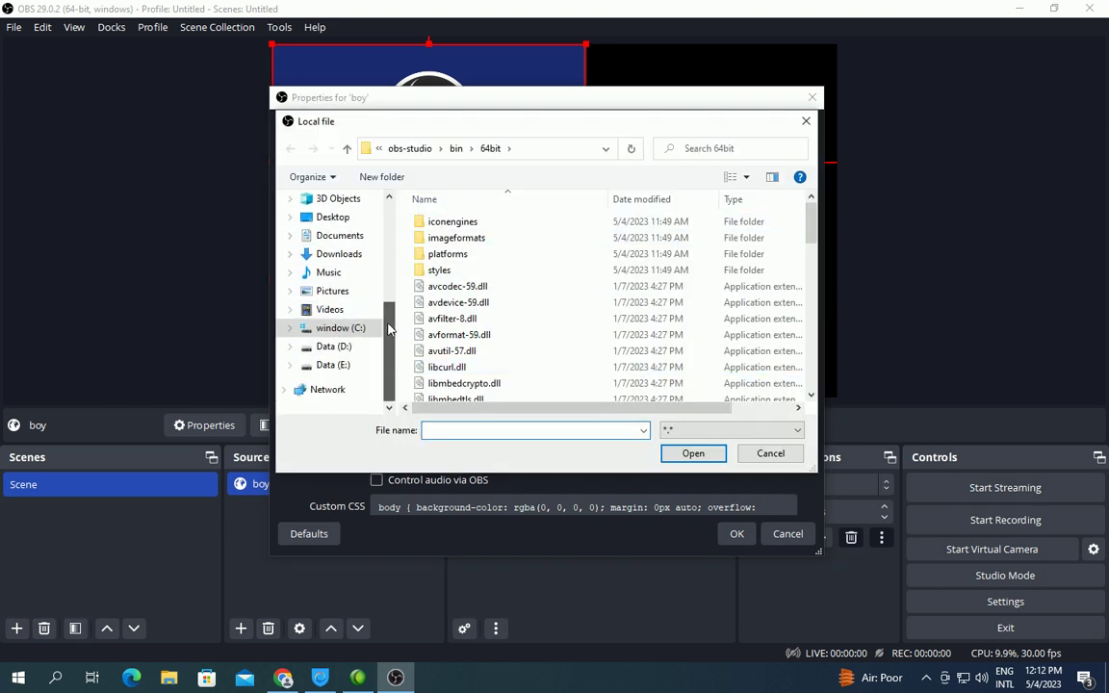
pyautogui.click(334, 366)
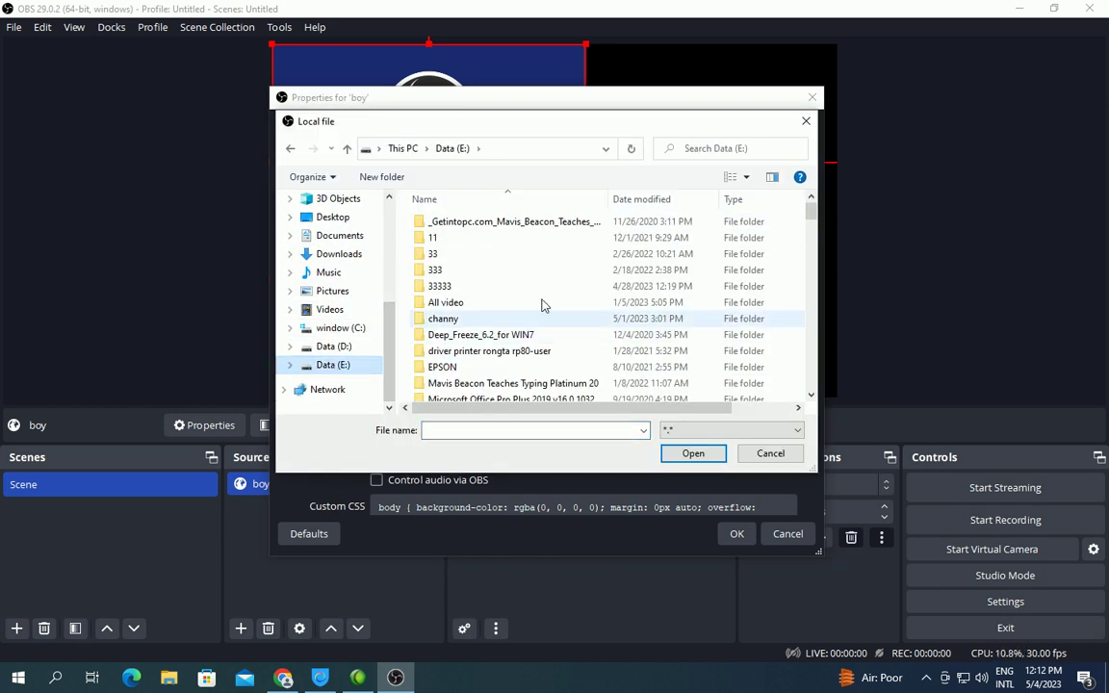
pyautogui.doubleClick(455, 303)
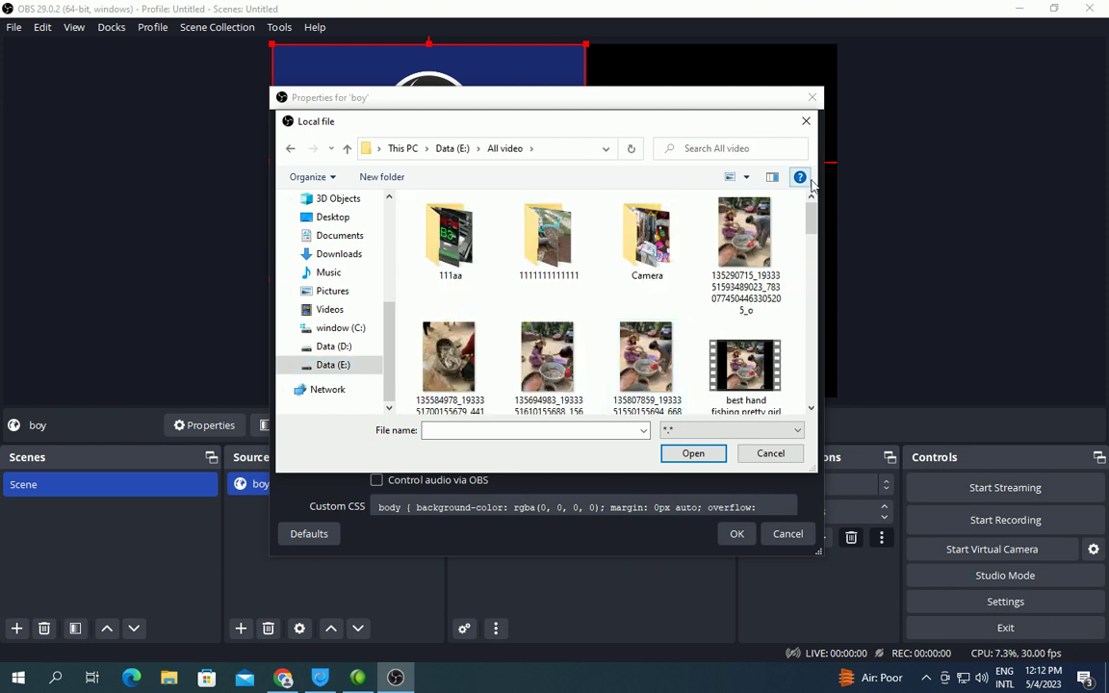
pyautogui.moveTo(813, 217)
pyautogui.mouseDown()
pyautogui.moveTo(812, 281)
pyautogui.moveTo(814, 256)
pyautogui.mouseUp()
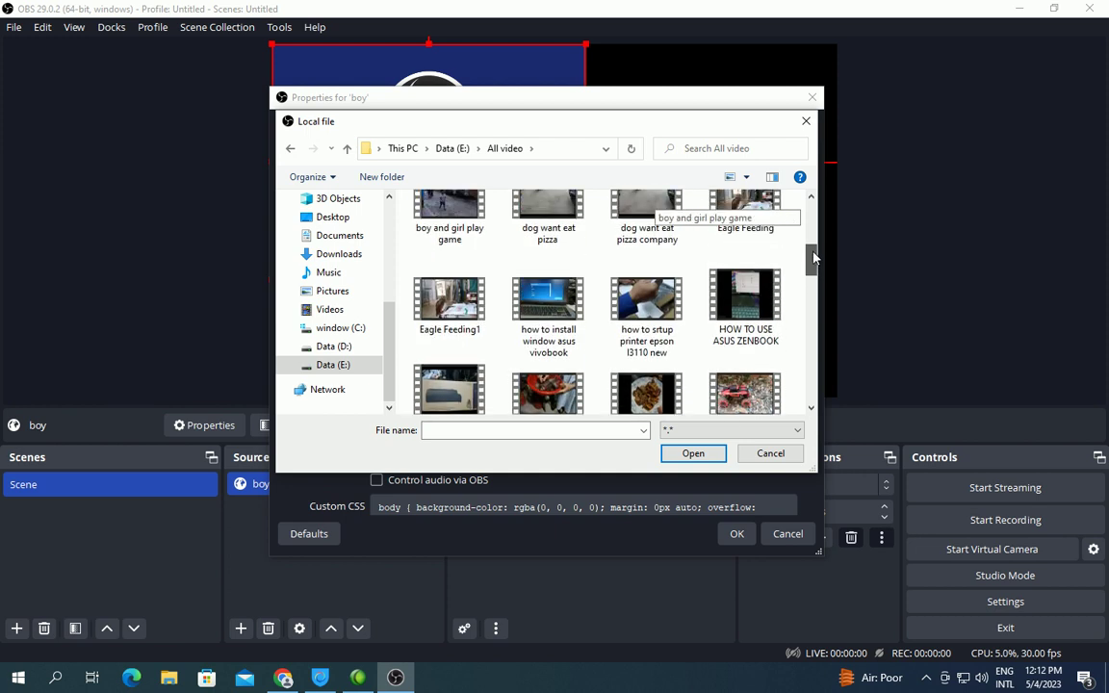
pyautogui.click(536, 329)
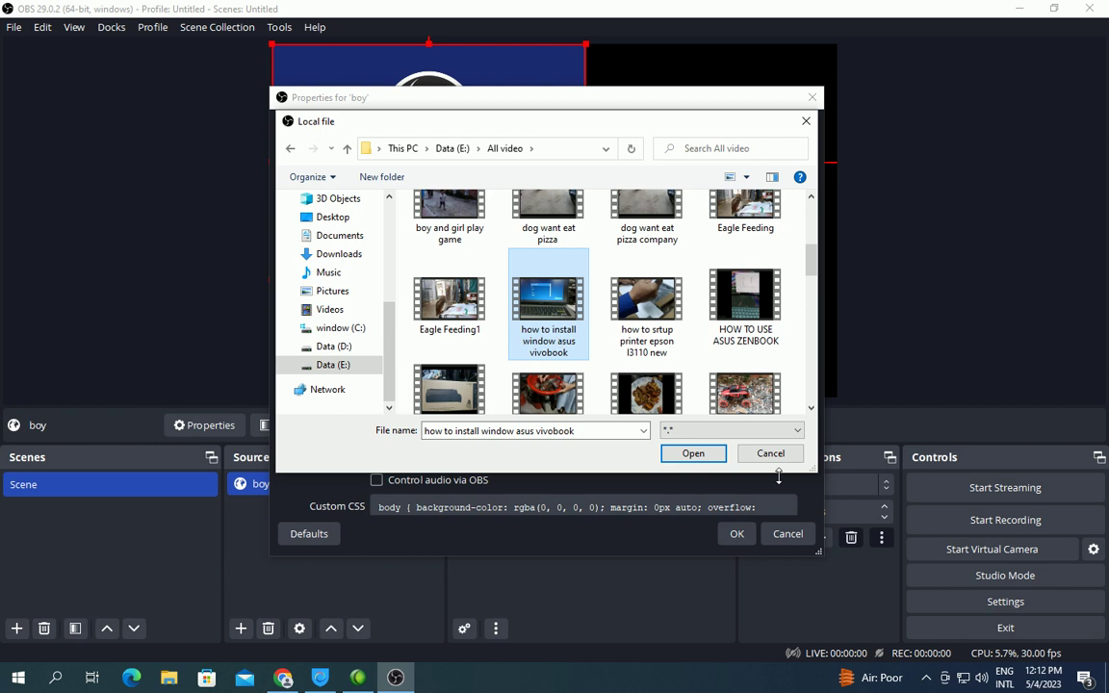
pyautogui.click(693, 453)
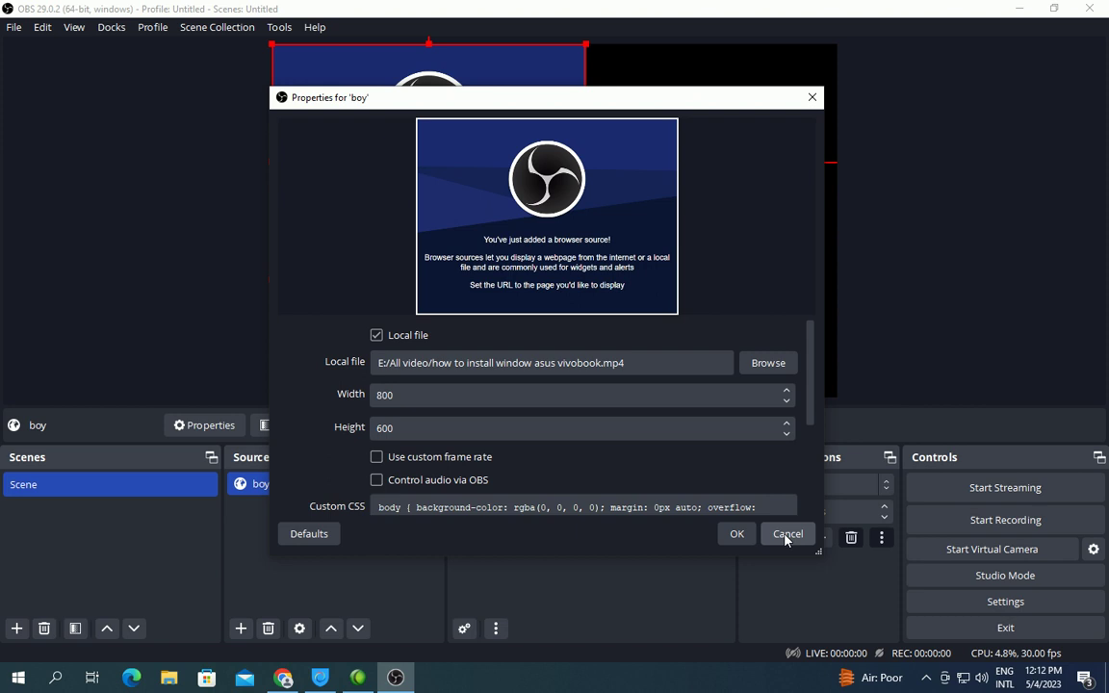
# Reopen the file browser and search Data (E:), briefly checking the zzz folder
pyautogui.click(768, 364)
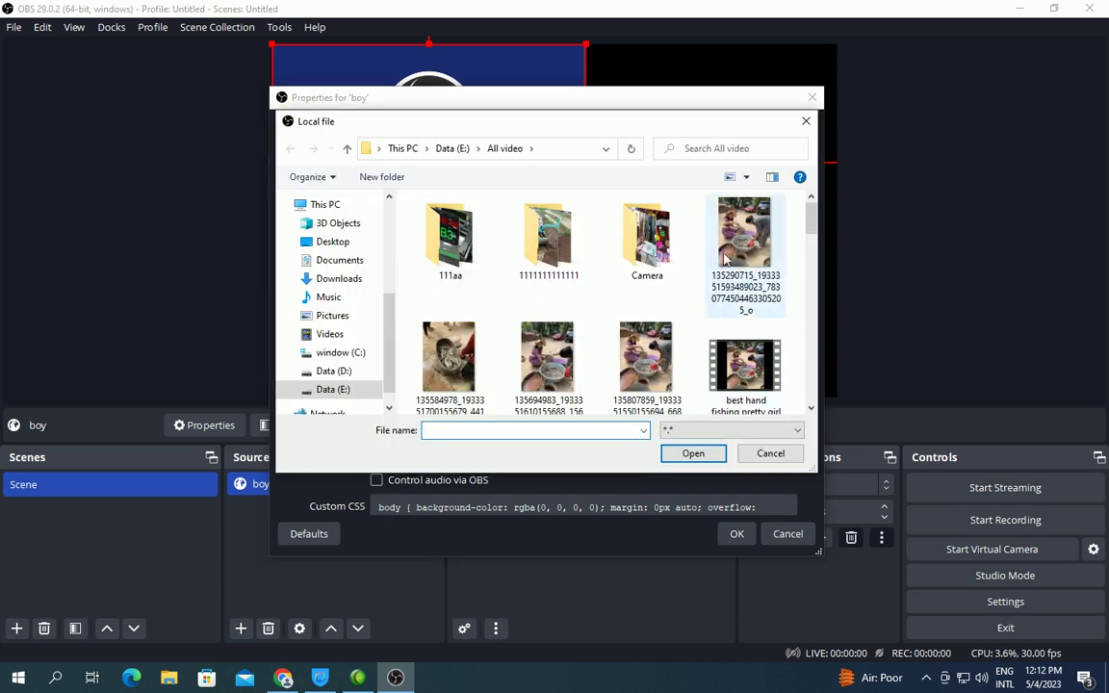
pyautogui.scroll(-1, 813, 220)
pyautogui.moveTo(814, 220); pyautogui.dragTo(830, 366)
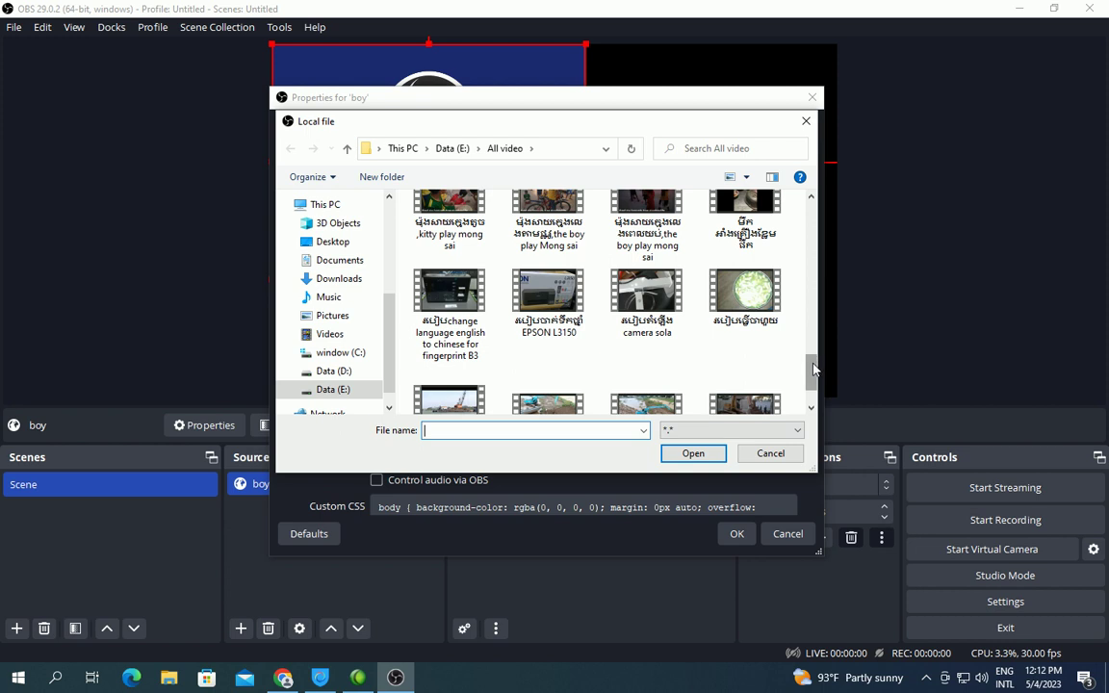
pyautogui.moveTo(813, 368); pyautogui.dragTo(814, 382)
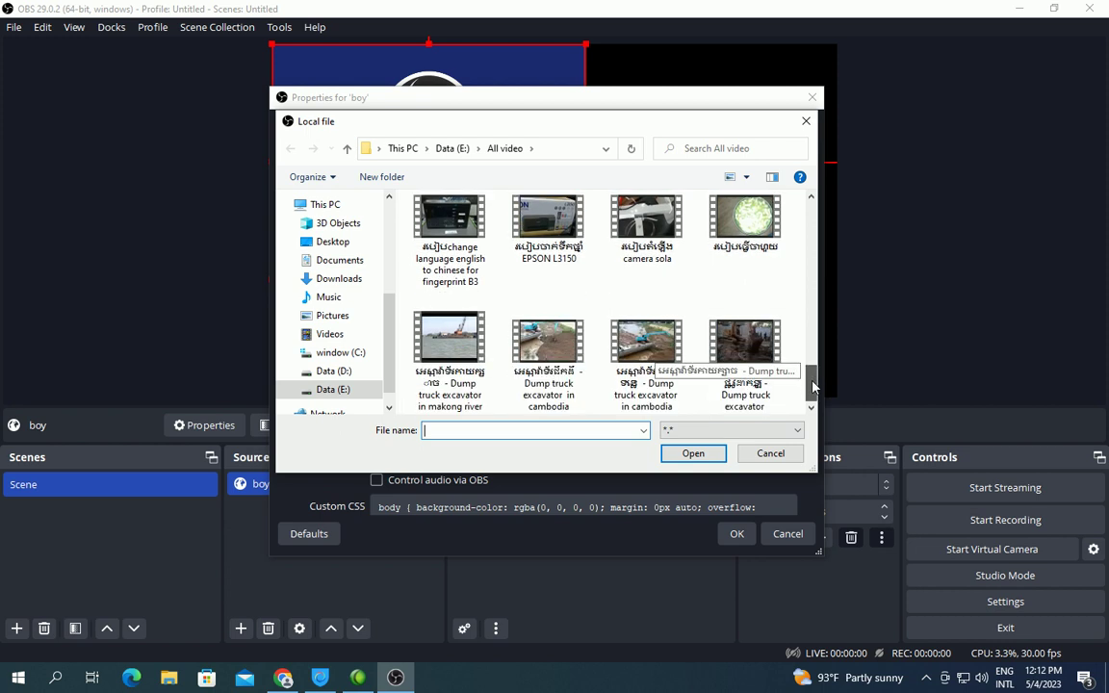
pyautogui.moveTo(813, 385); pyautogui.dragTo(797, 184)
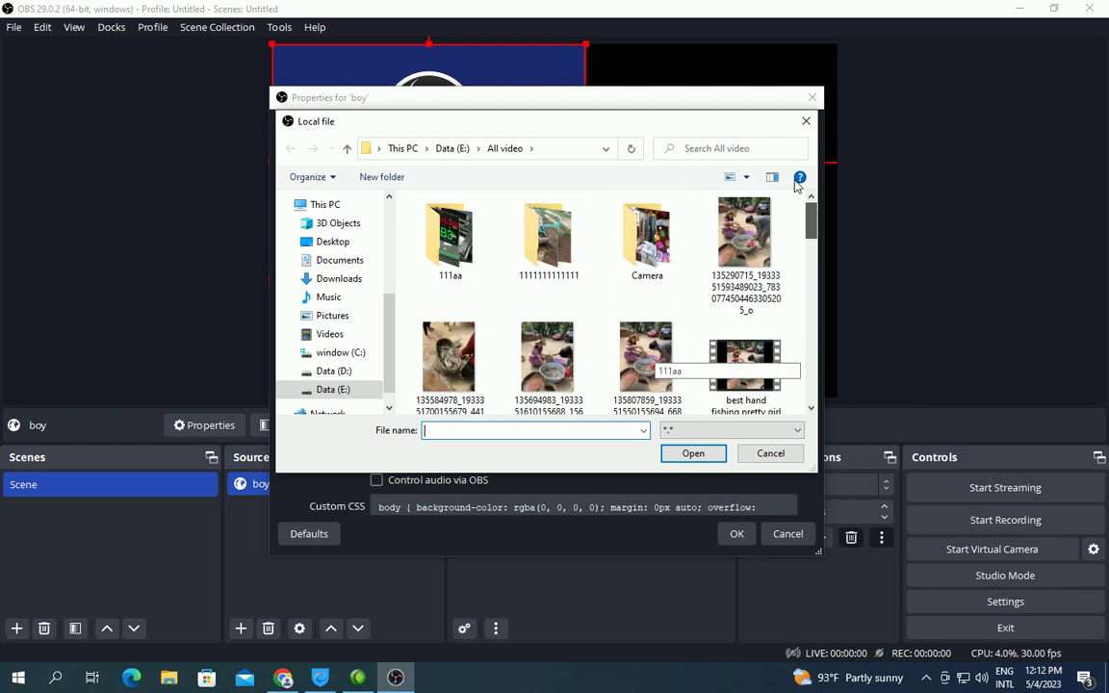
pyautogui.click(324, 389)
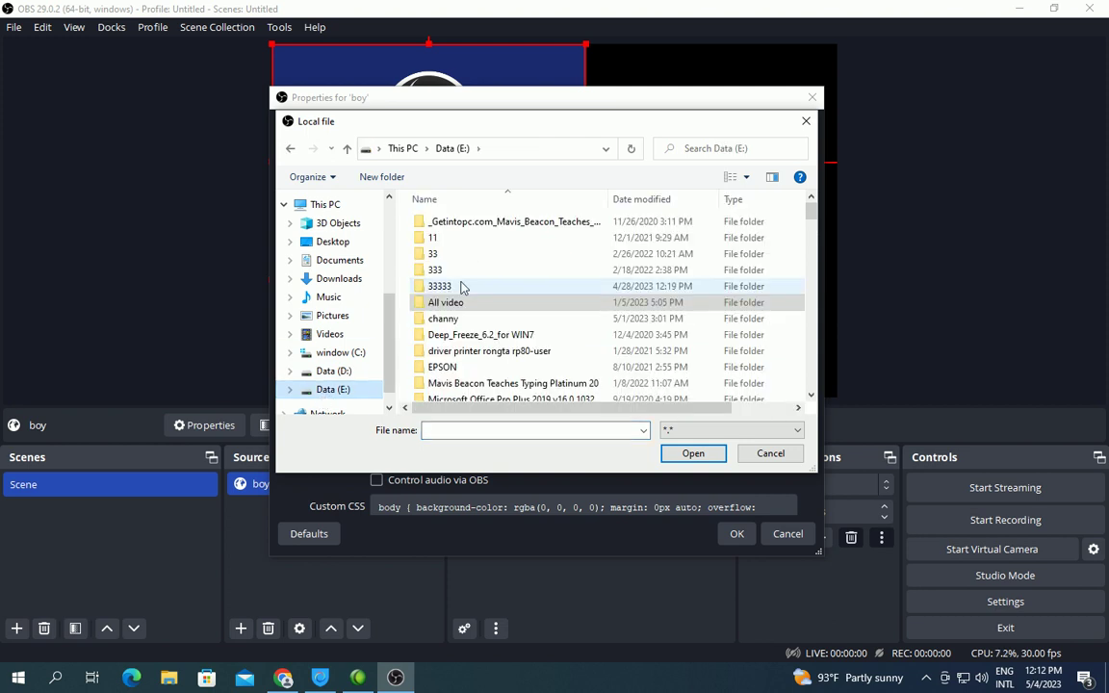
pyautogui.moveTo(810, 213); pyautogui.dragTo(811, 232)
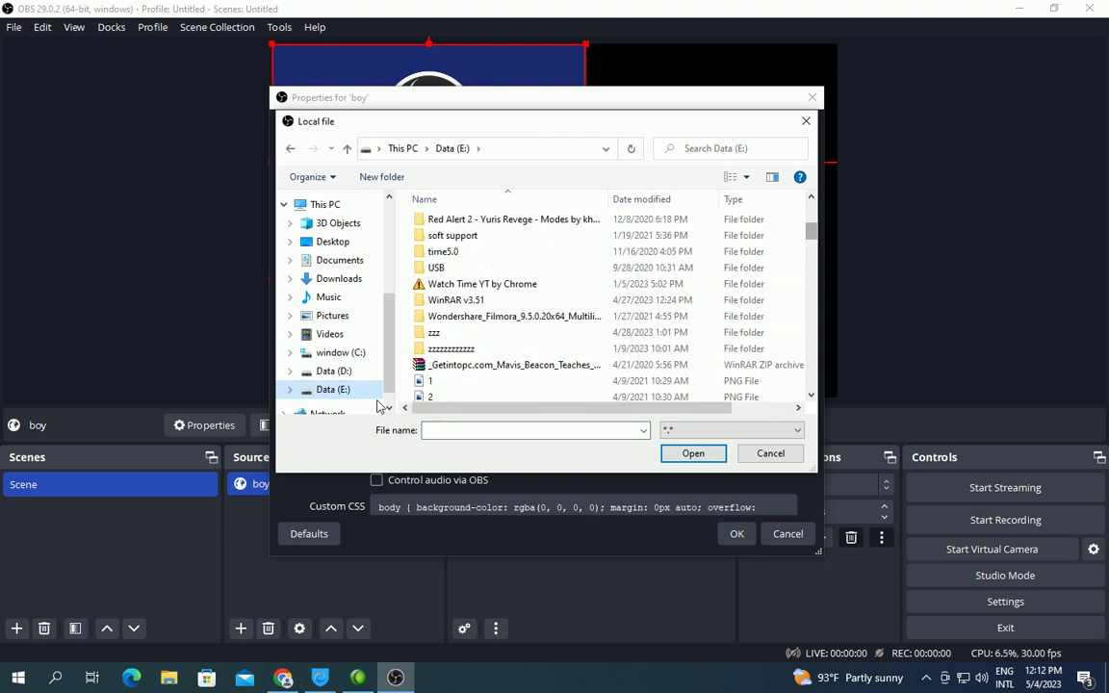
pyautogui.click(436, 334)
pyautogui.doubleClick(432, 333)
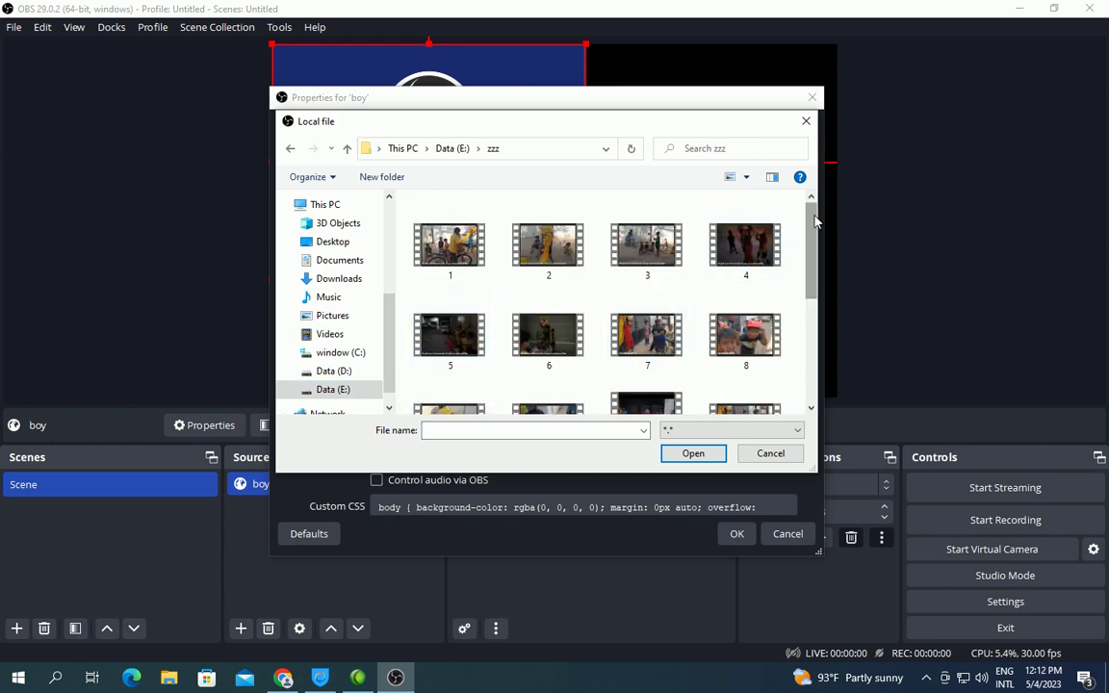
pyautogui.moveTo(814, 221); pyautogui.dragTo(812, 366)
pyautogui.scroll(5, 726, 214)
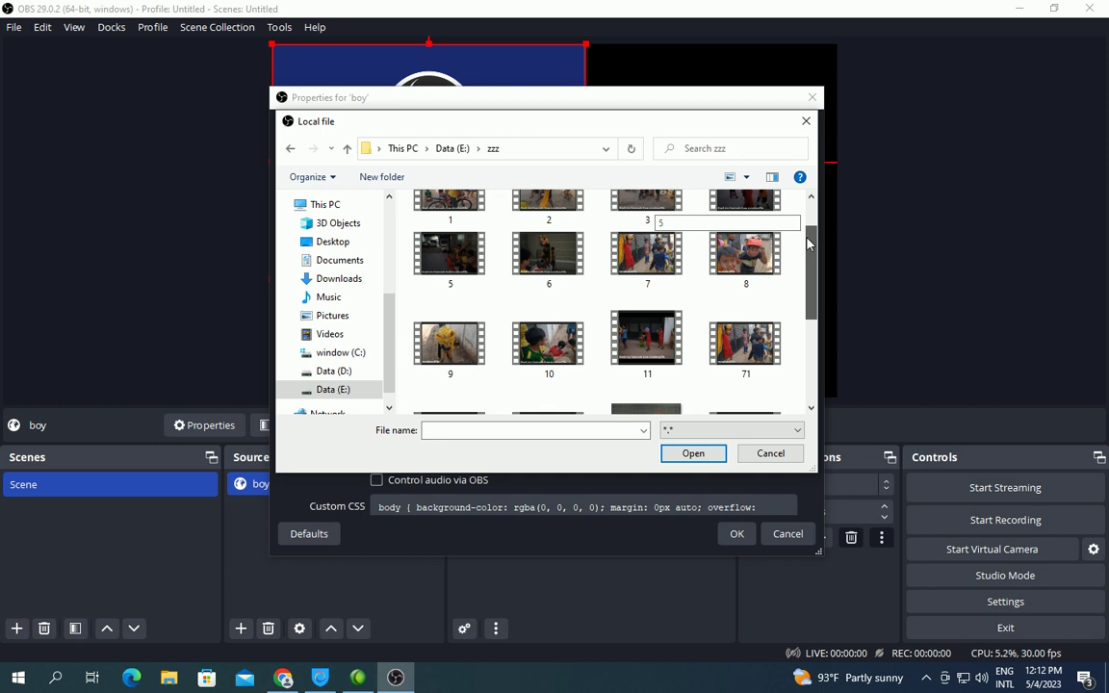
pyautogui.click(316, 391)
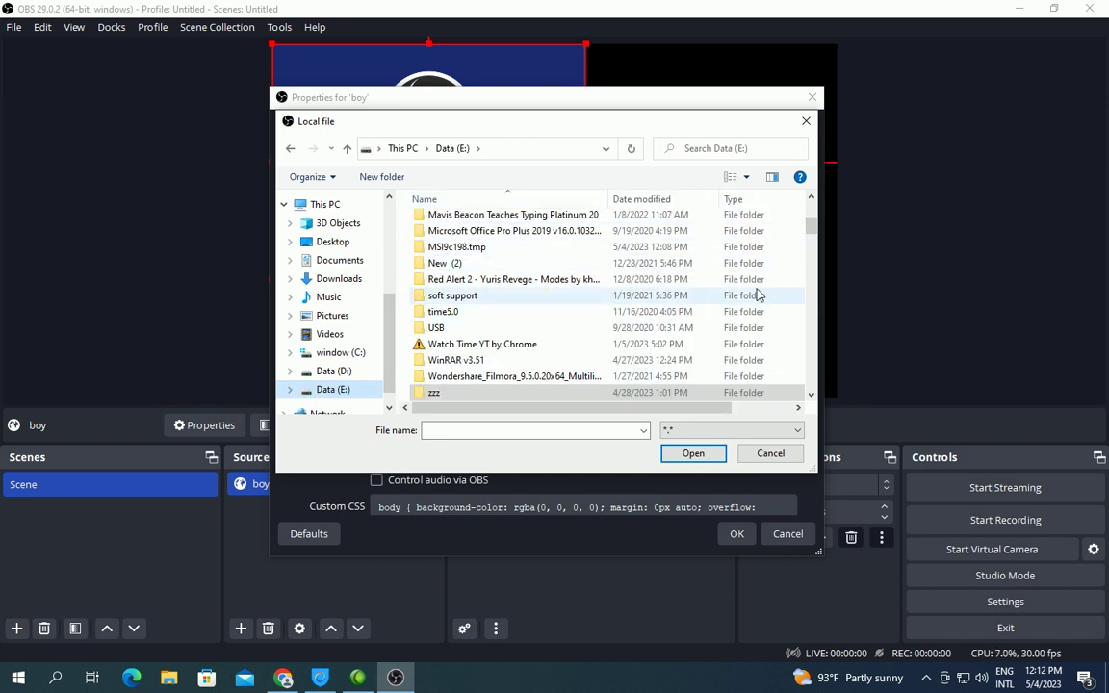
pyautogui.scroll(3, 812, 231)
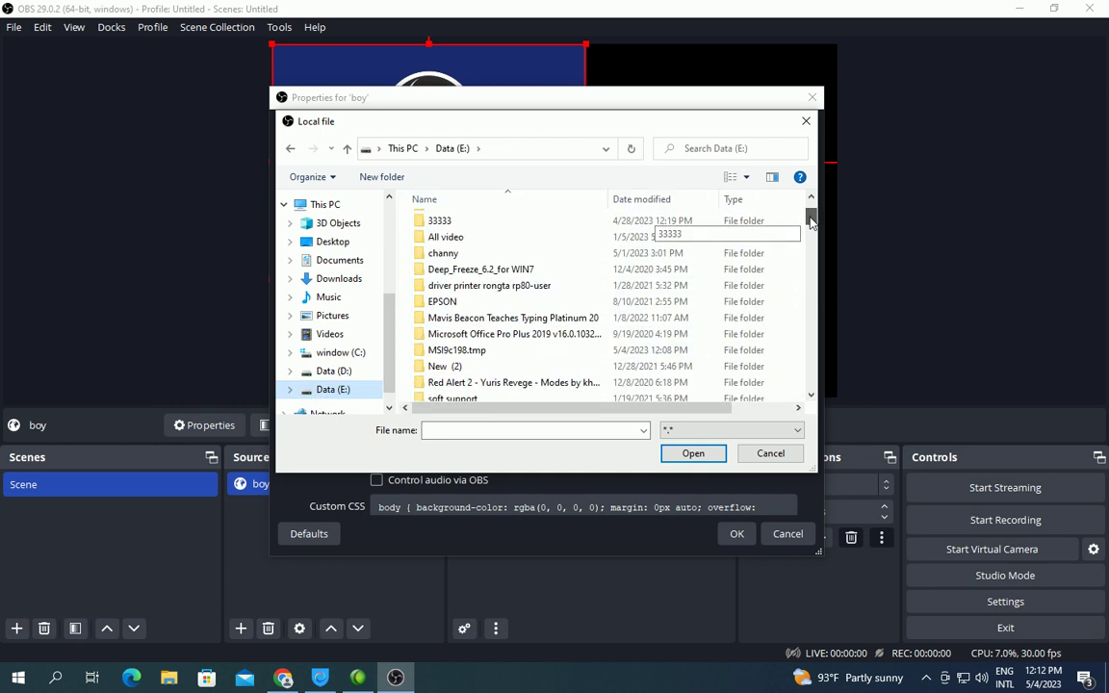
# Look through the channy, 11, 333 and 33333 folders, then pick diy7 in the zzzz folder
pyautogui.doubleClick(438, 262)
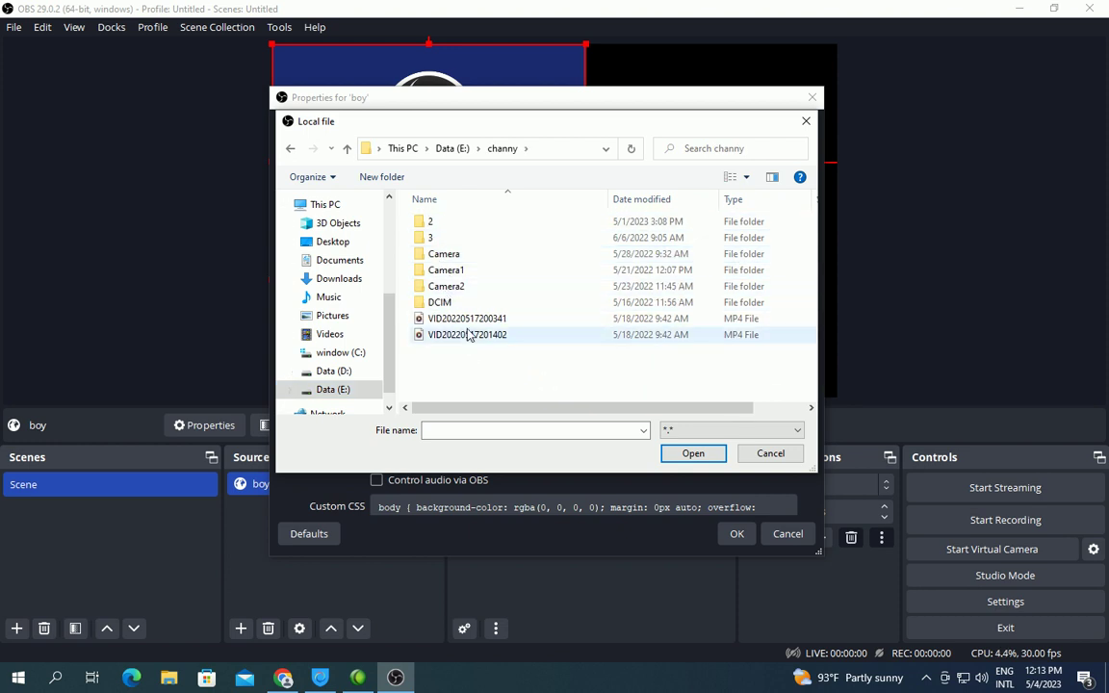
pyautogui.click(290, 152)
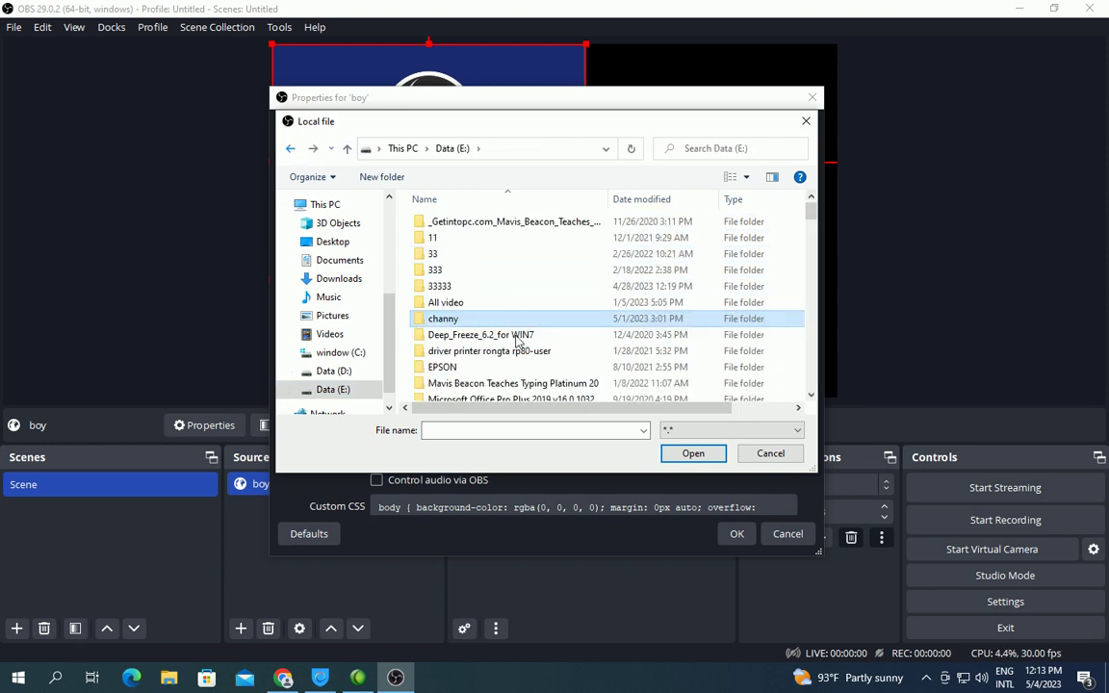
pyautogui.doubleClick(436, 236)
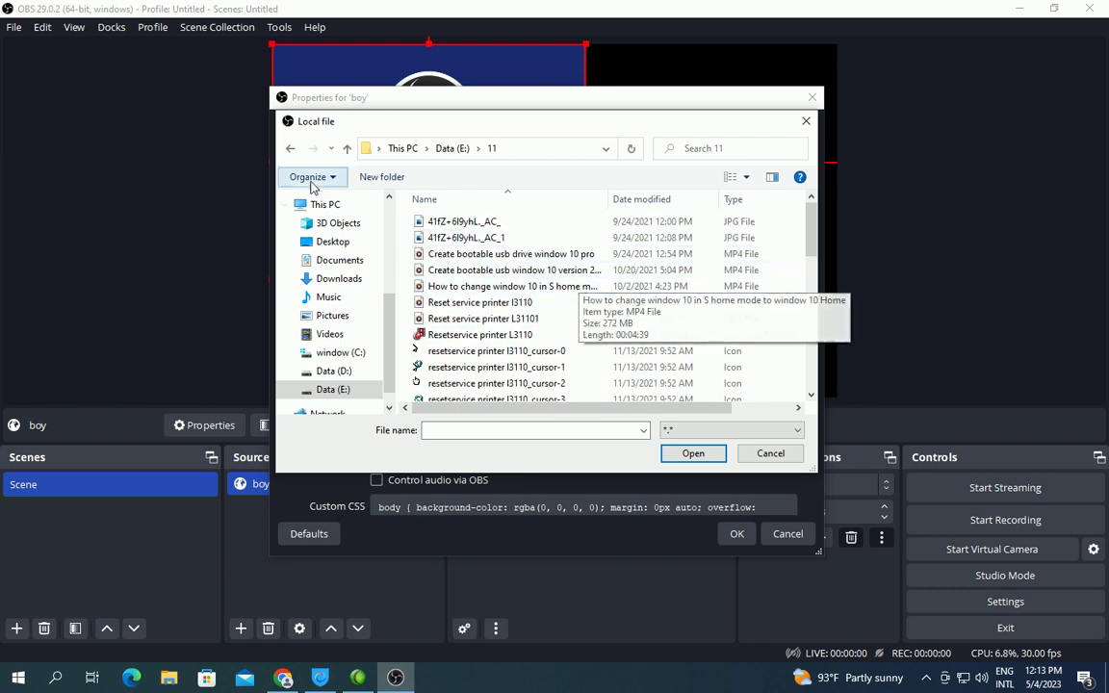
pyautogui.click(289, 151)
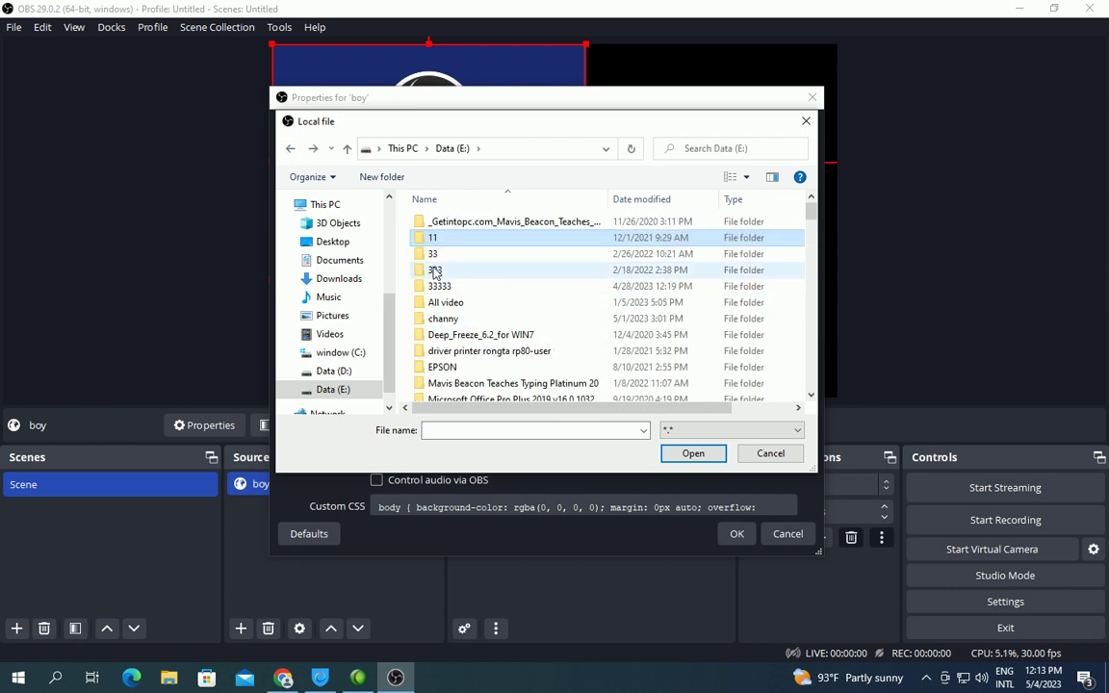
pyautogui.doubleClick(434, 272)
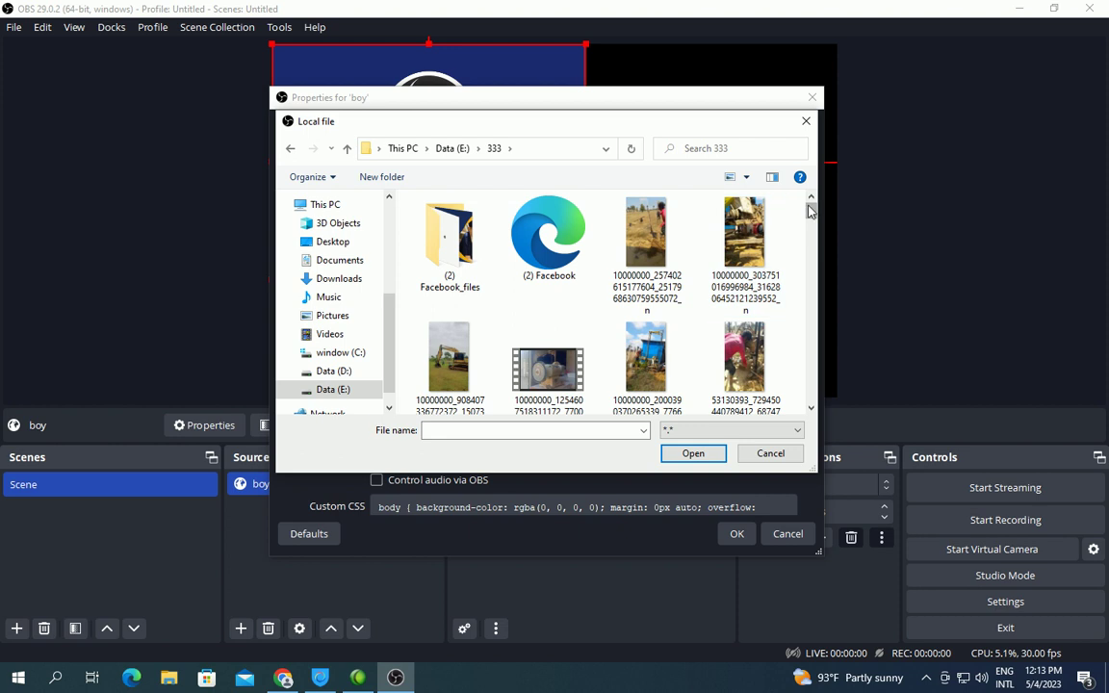
pyautogui.click(291, 151)
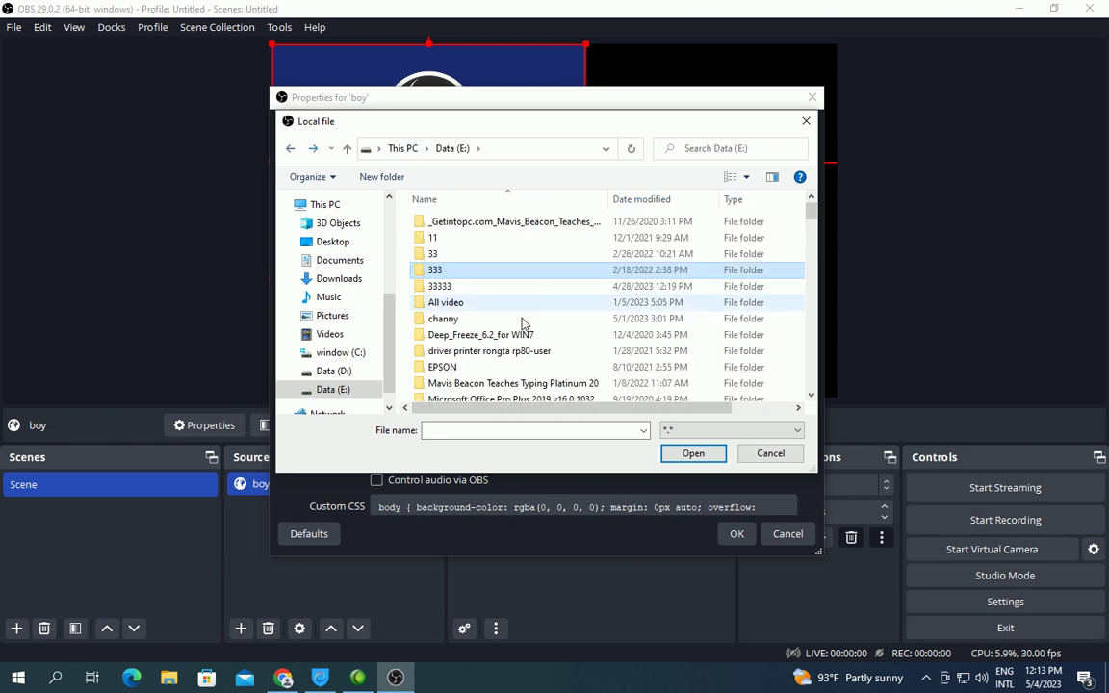
pyautogui.doubleClick(400, 273)
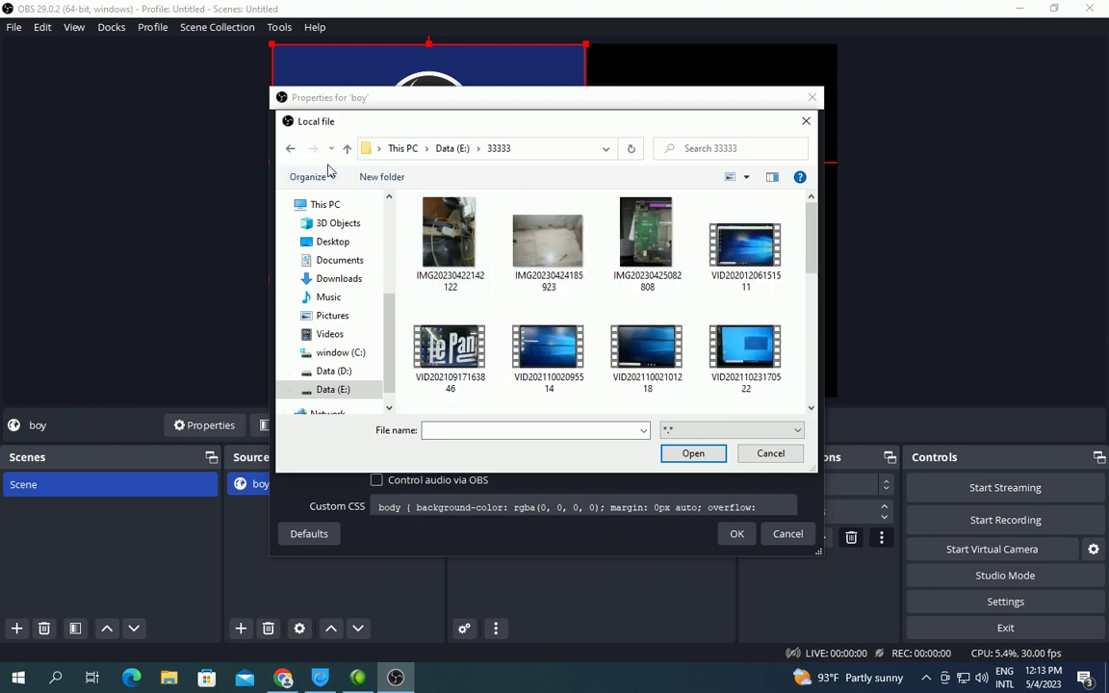
pyautogui.click(291, 150)
pyautogui.moveTo(810, 213)
pyautogui.mouseDown()
pyautogui.moveTo(814, 250)
pyautogui.moveTo(814, 220)
pyautogui.mouseUp()
pyautogui.doubleClick(452, 362)
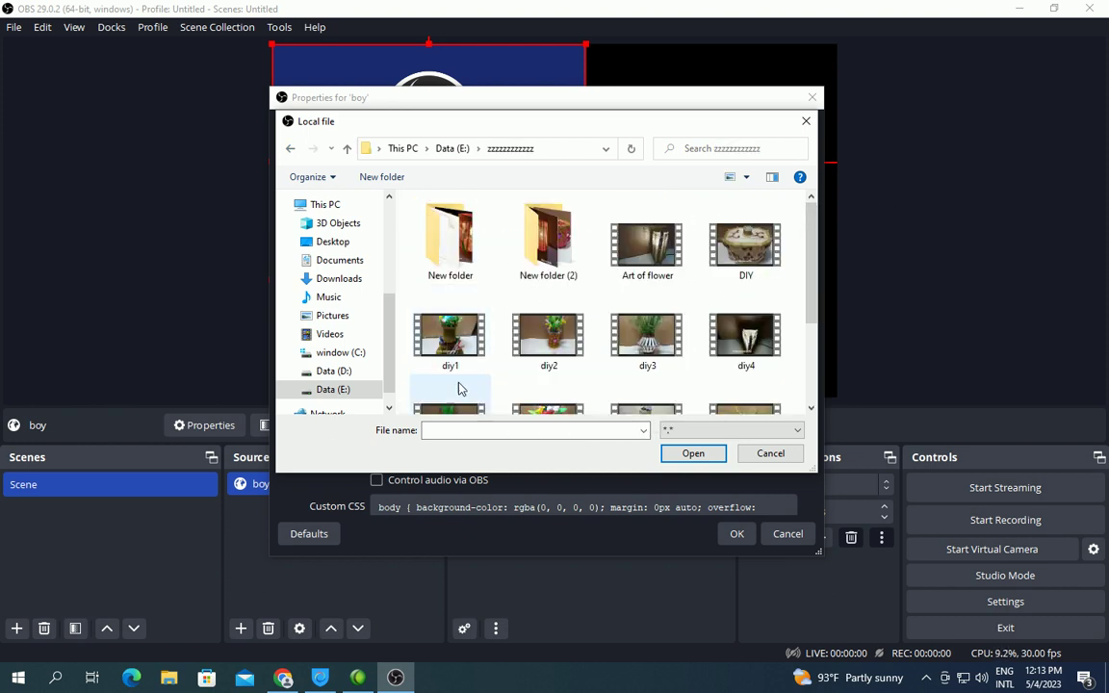
pyautogui.moveTo(814, 231); pyautogui.dragTo(821, 330)
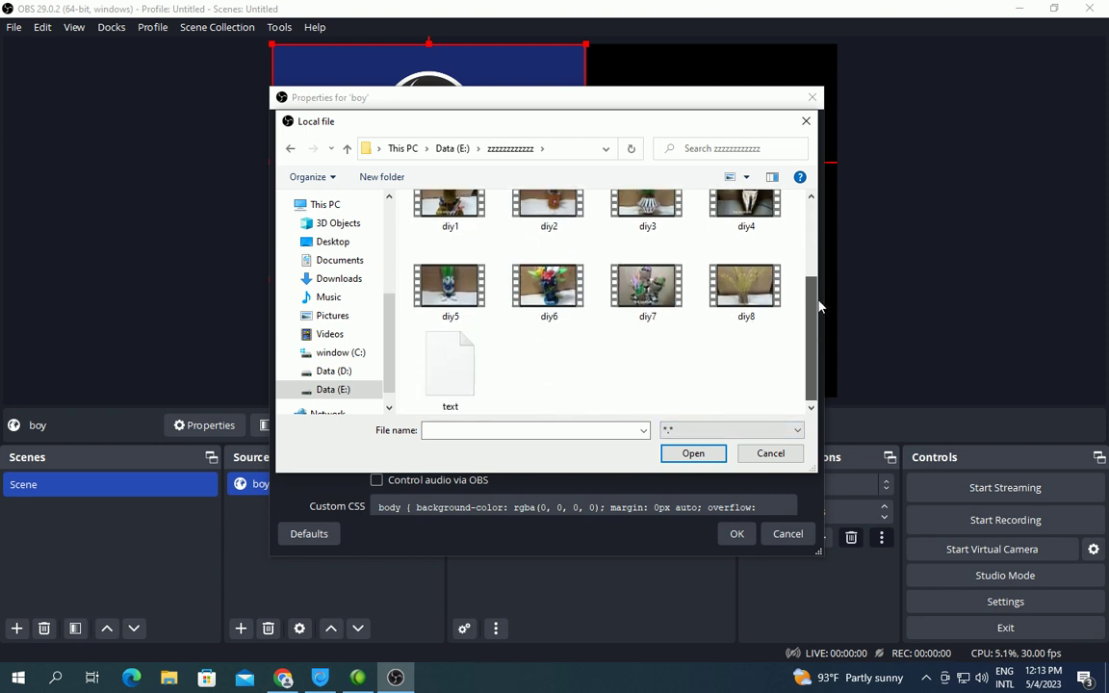
pyautogui.scroll(1, 739, 254)
pyautogui.click(639, 351)
# Load diy7.mp4 into the boy source with Control audio via OBS enabled
pyautogui.click(692, 455)
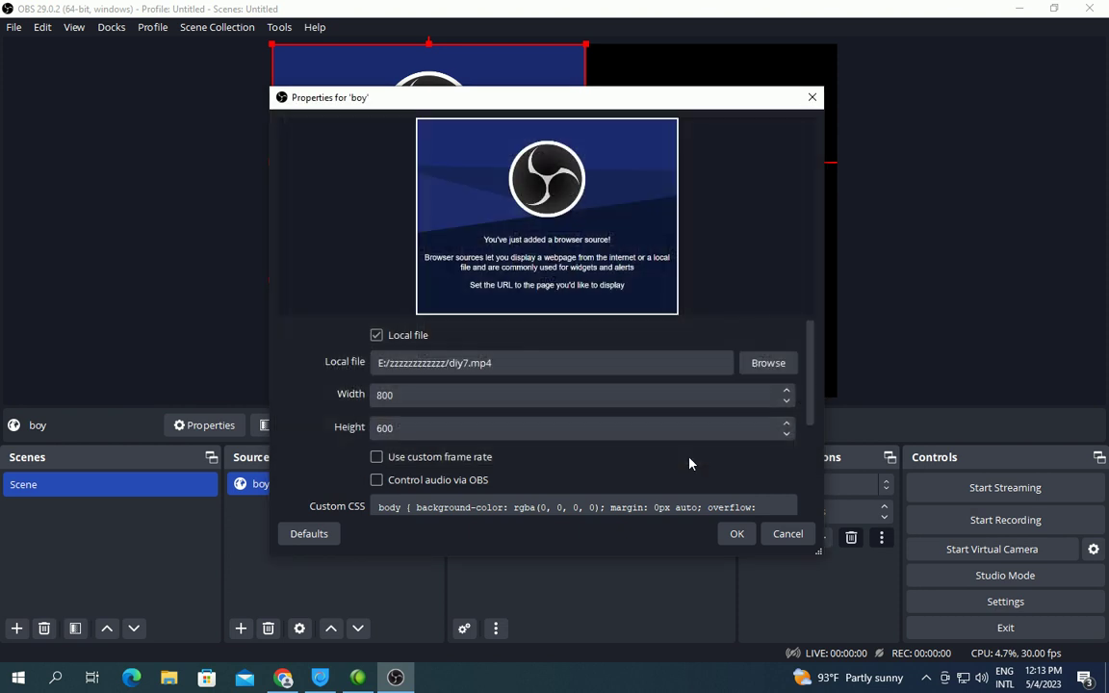
pyautogui.click(377, 480)
pyautogui.click(734, 534)
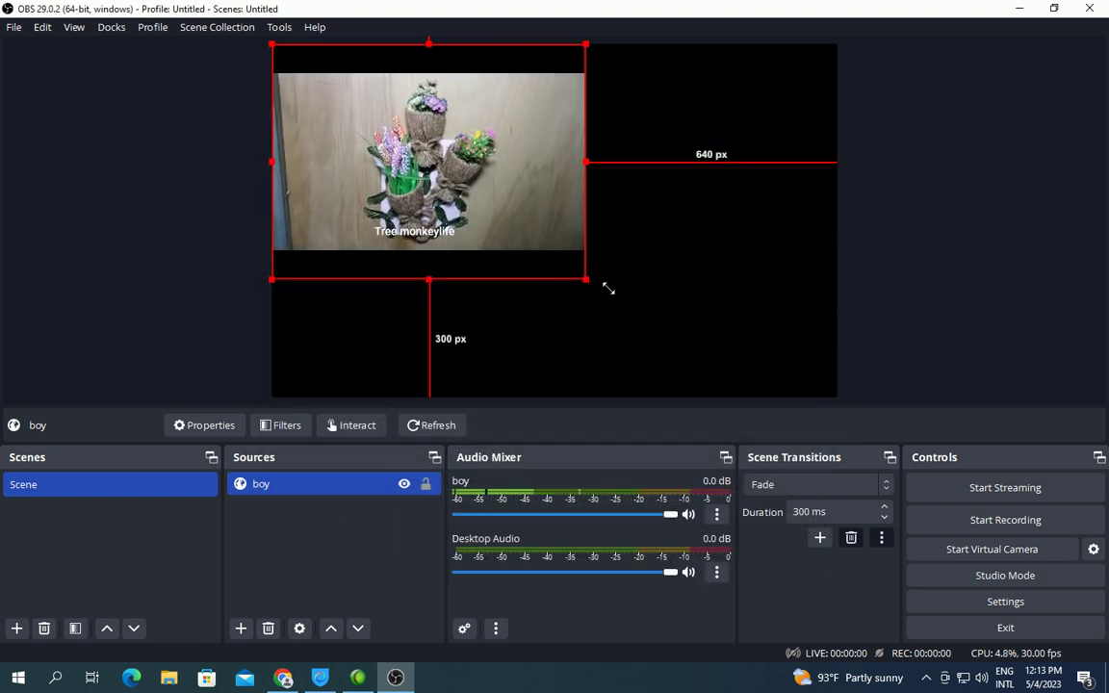
# Stretch the flower video to fill the whole canvas and start streaming
pyautogui.moveTo(582, 278); pyautogui.dragTo(770, 329)
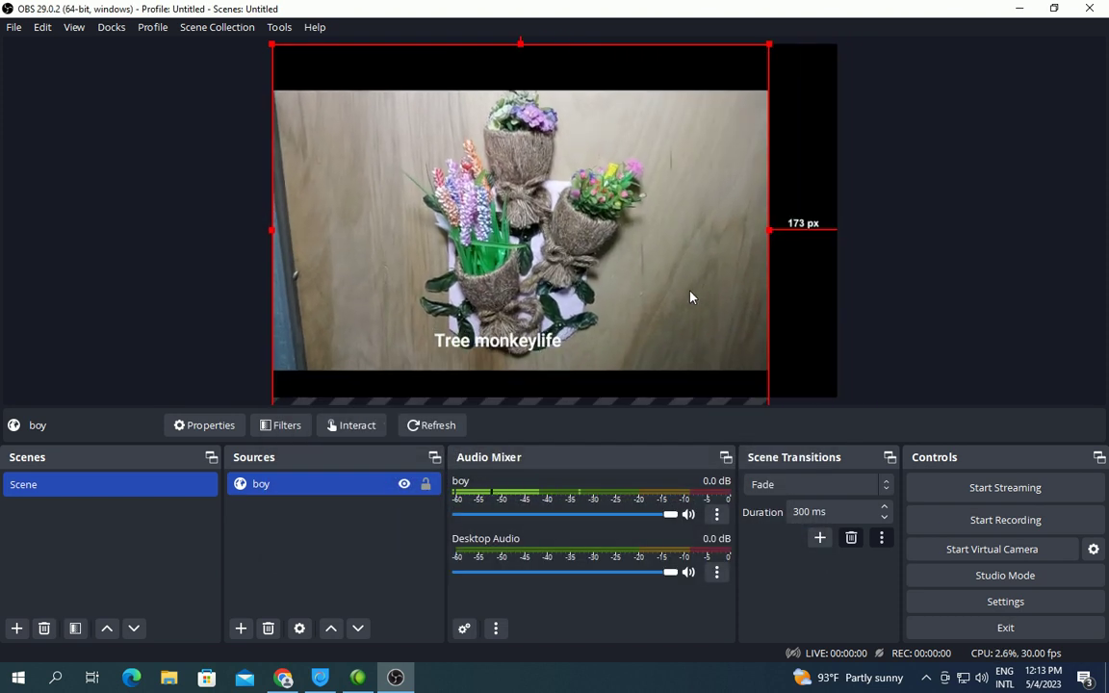
pyautogui.moveTo(690, 297); pyautogui.dragTo(681, 242)
pyautogui.moveTo(760, 370); pyautogui.dragTo(837, 390)
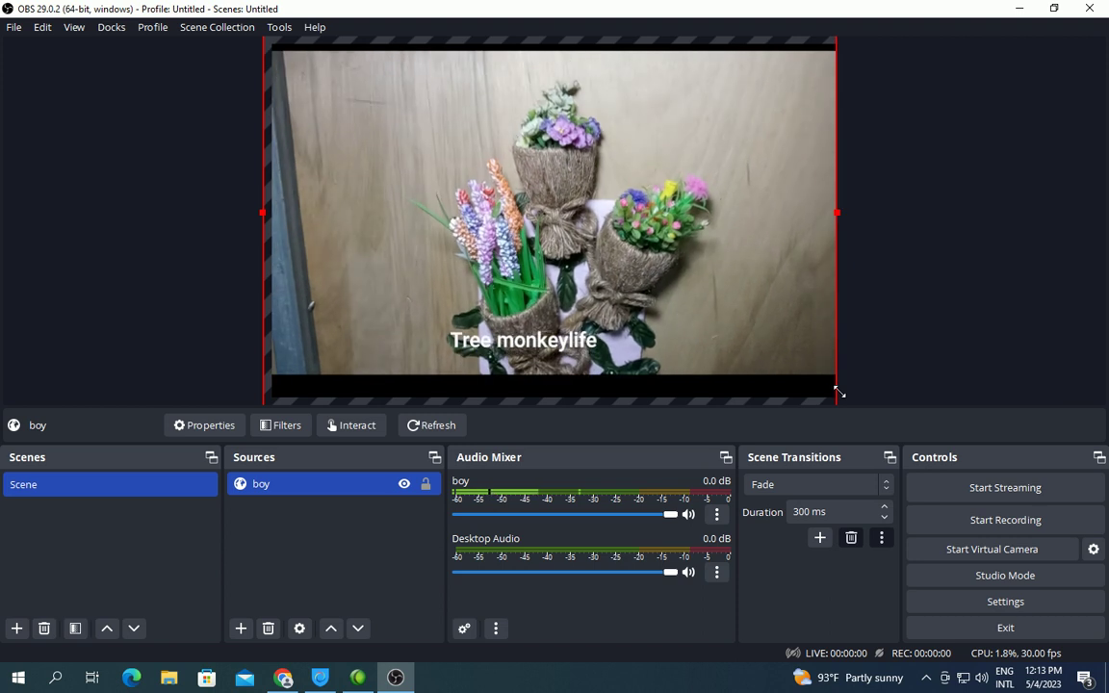
pyautogui.moveTo(756, 244); pyautogui.dragTo(758, 239)
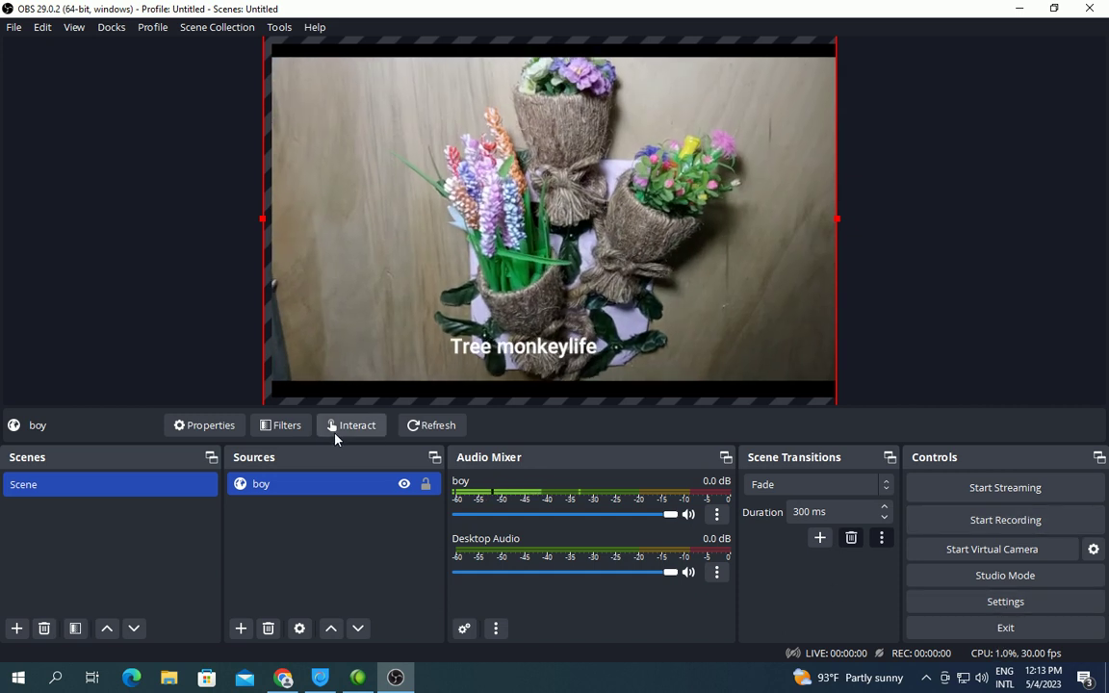
pyautogui.click(991, 495)
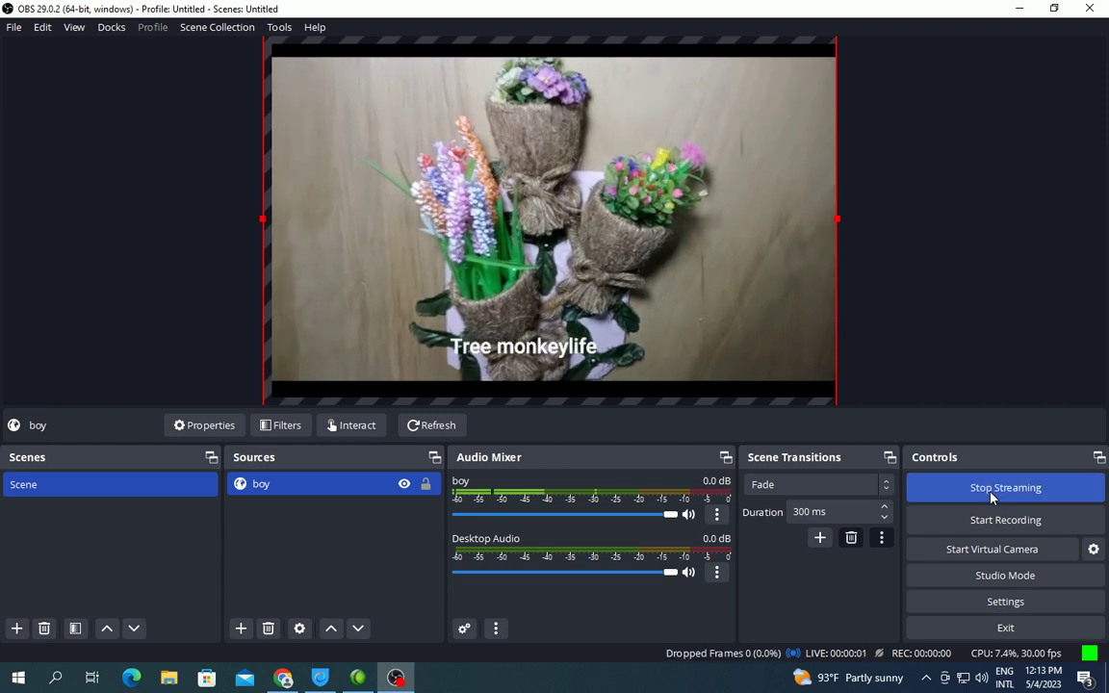
# Check the flower video in the Live Producer preview and go to Complete post details
pyautogui.click(284, 679)
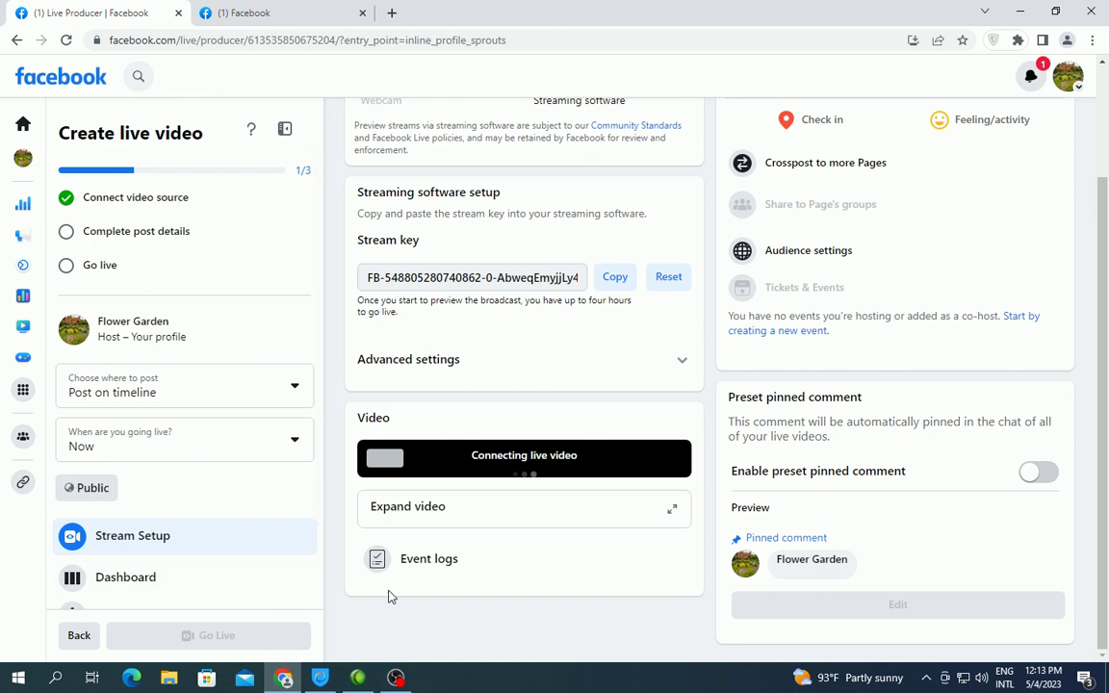
pyautogui.scroll(-2, 527, 568)
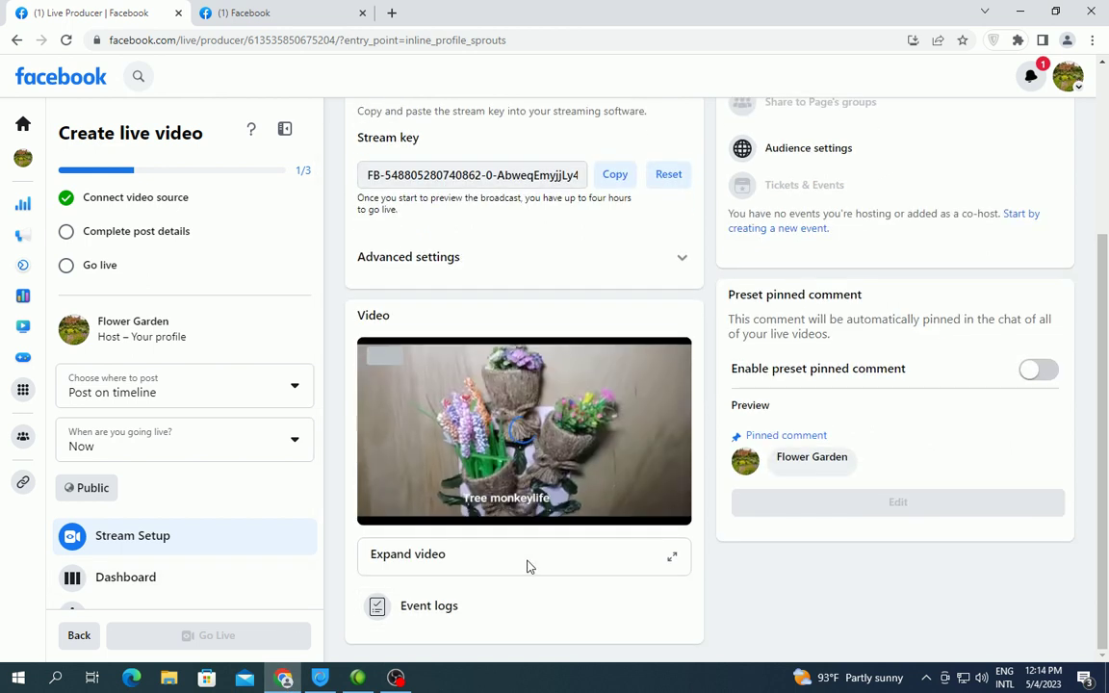
pyautogui.click(67, 233)
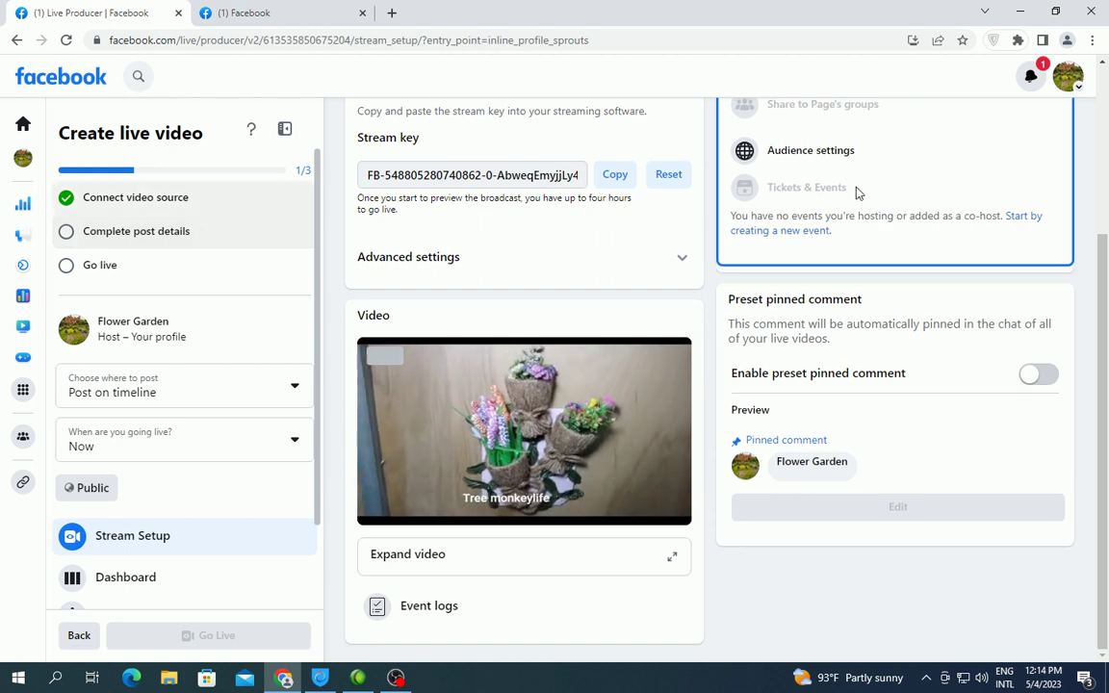
pyautogui.moveTo(1107, 196); pyautogui.dragTo(1098, 90)
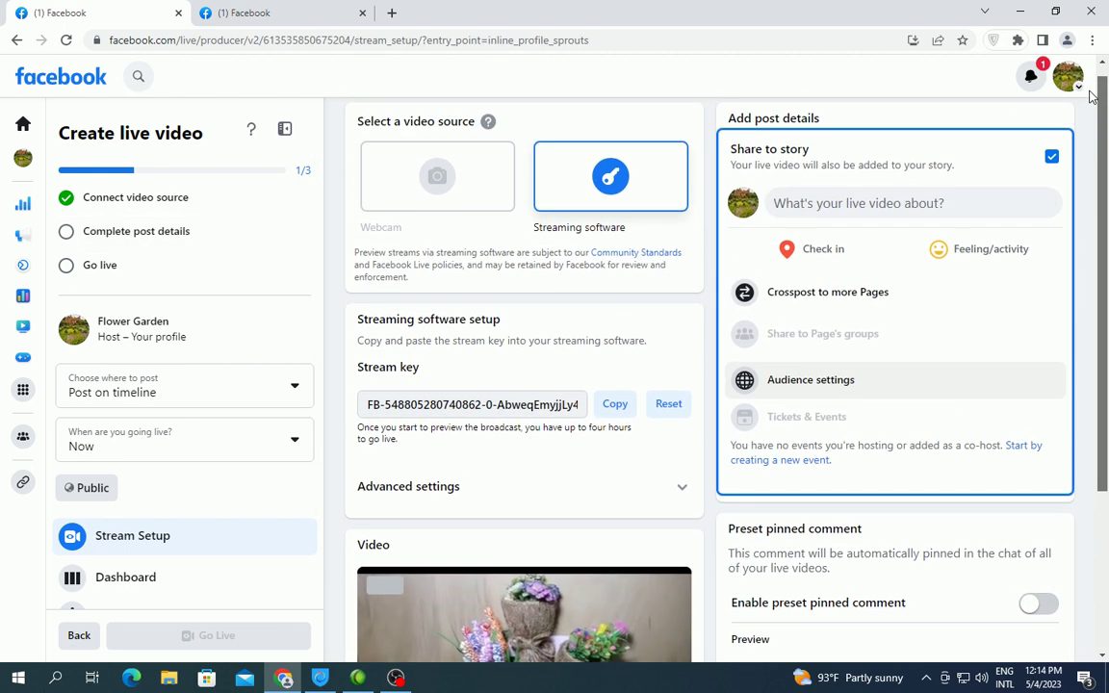
# Enter 'flower' as both the live post's title and description, then save
pyautogui.click(810, 205)
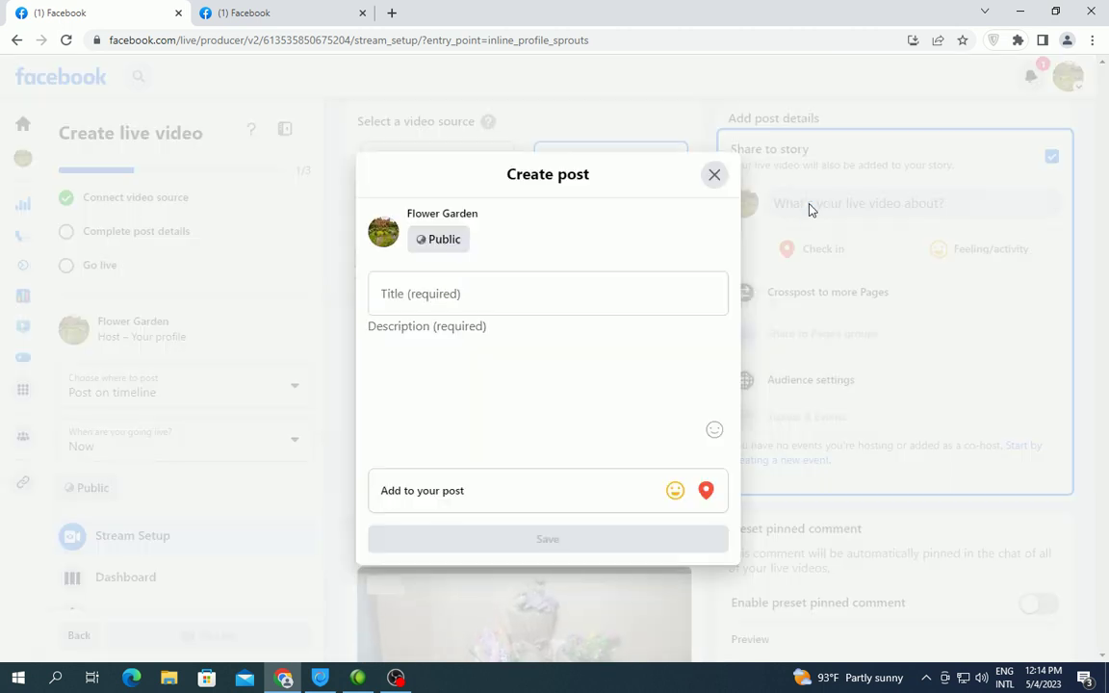
pyautogui.click(441, 289)
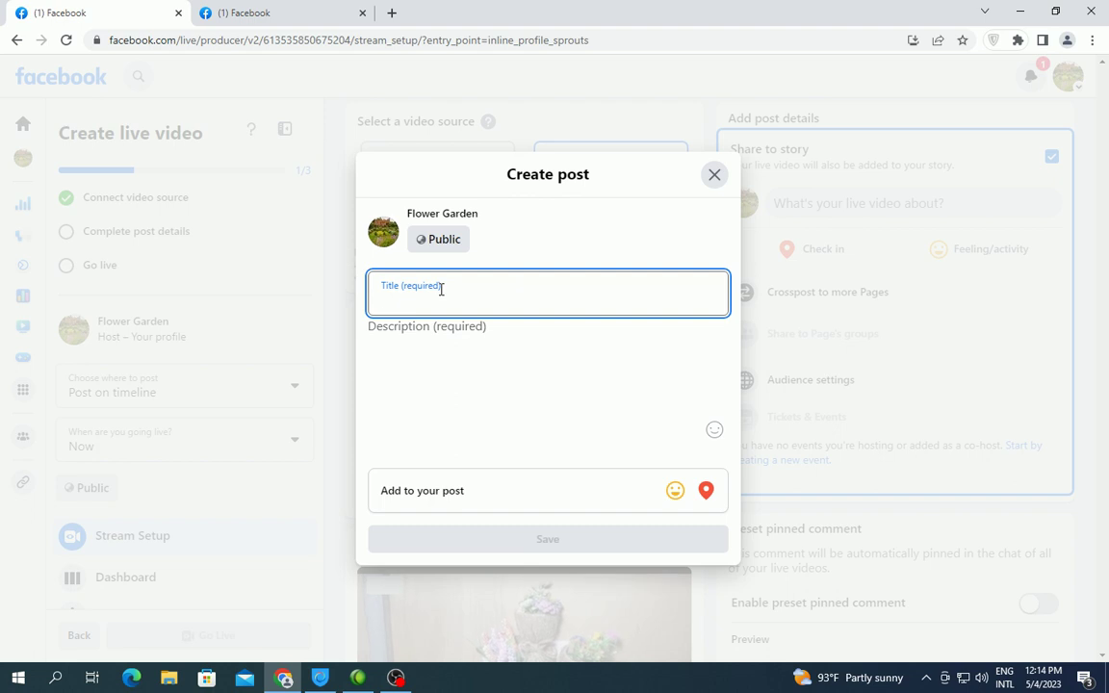
pyautogui.write('flower')
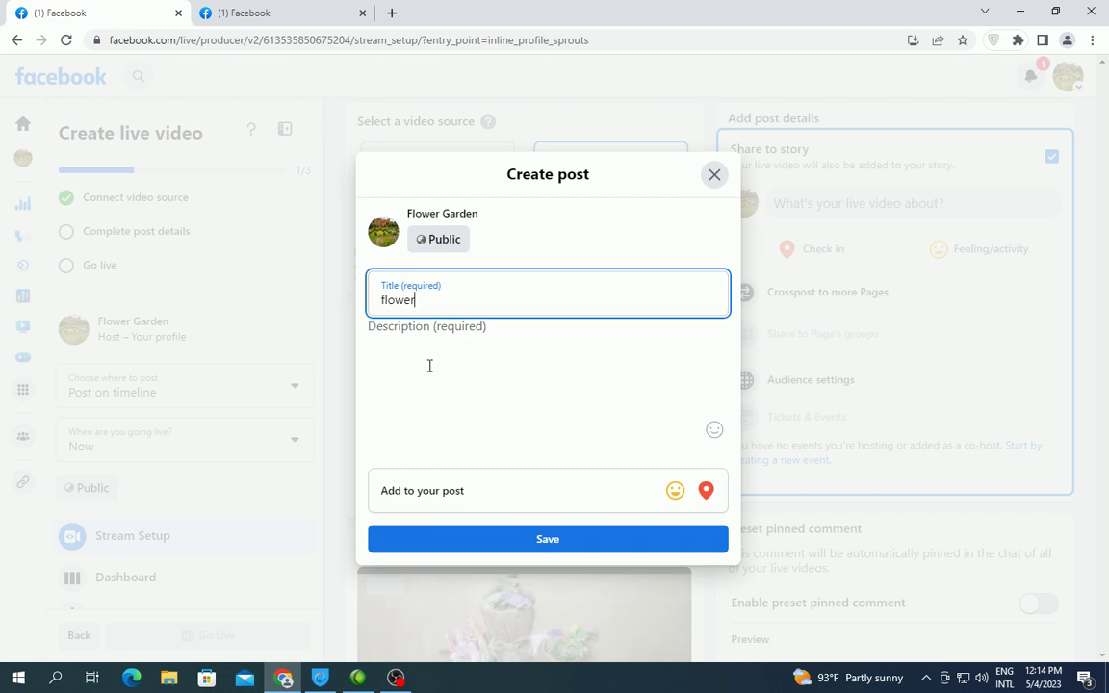
pyautogui.moveTo(428, 298); pyautogui.dragTo(344, 297)
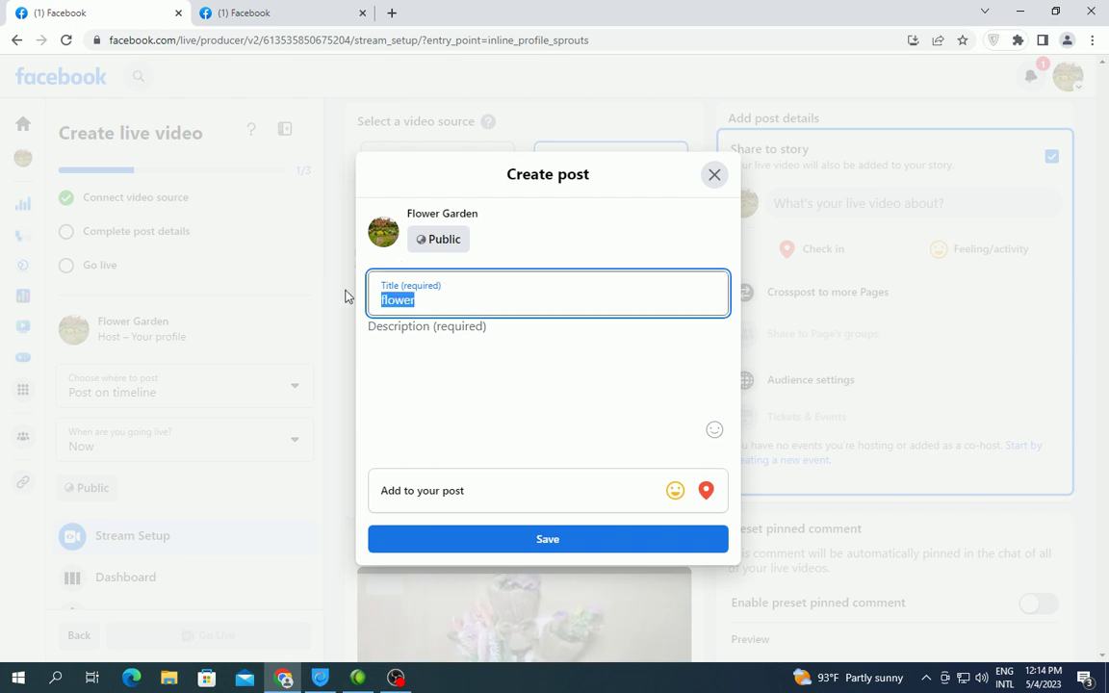
pyautogui.rightClick(398, 298)
pyautogui.click(441, 358)
pyautogui.click(401, 357)
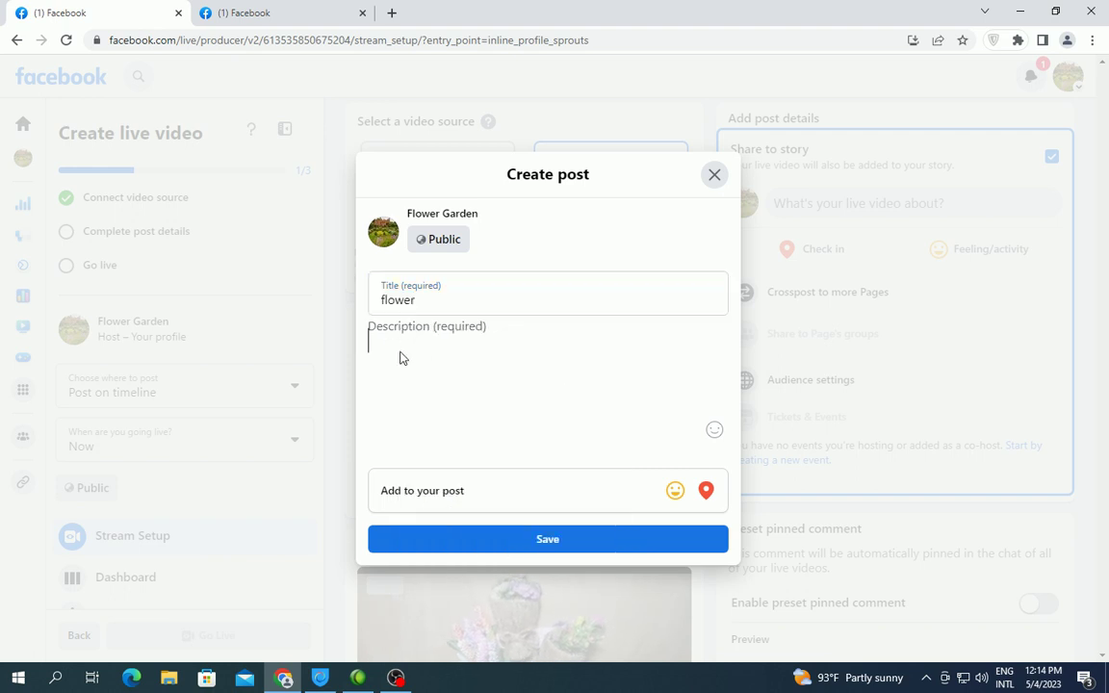
pyautogui.rightClick(402, 356)
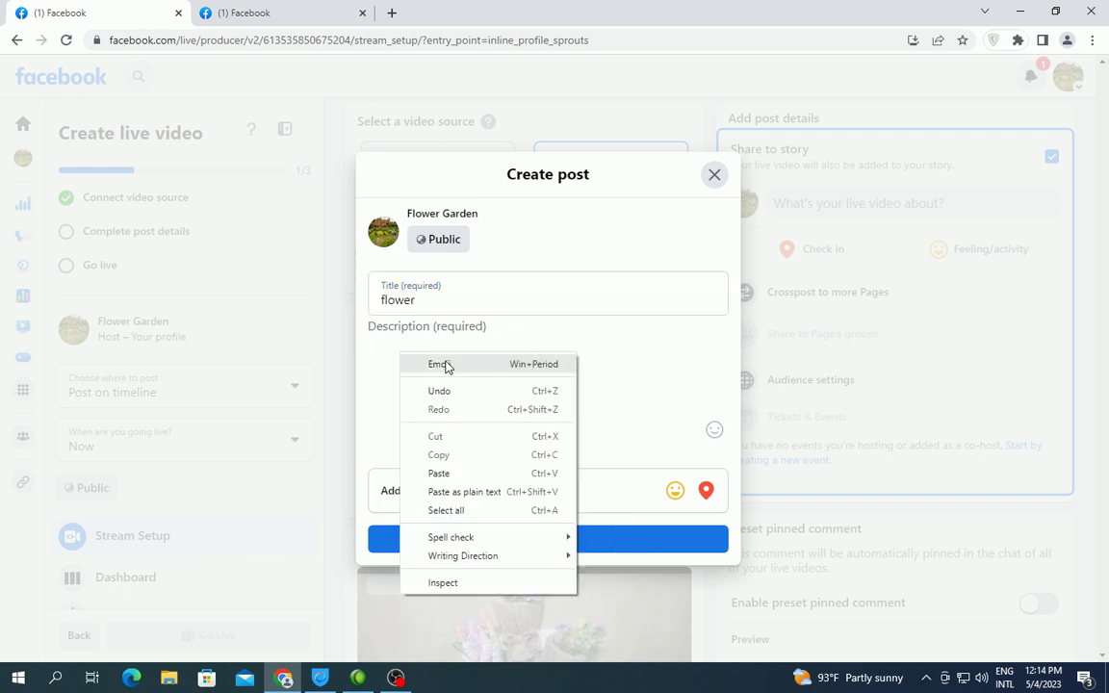
pyautogui.click(438, 473)
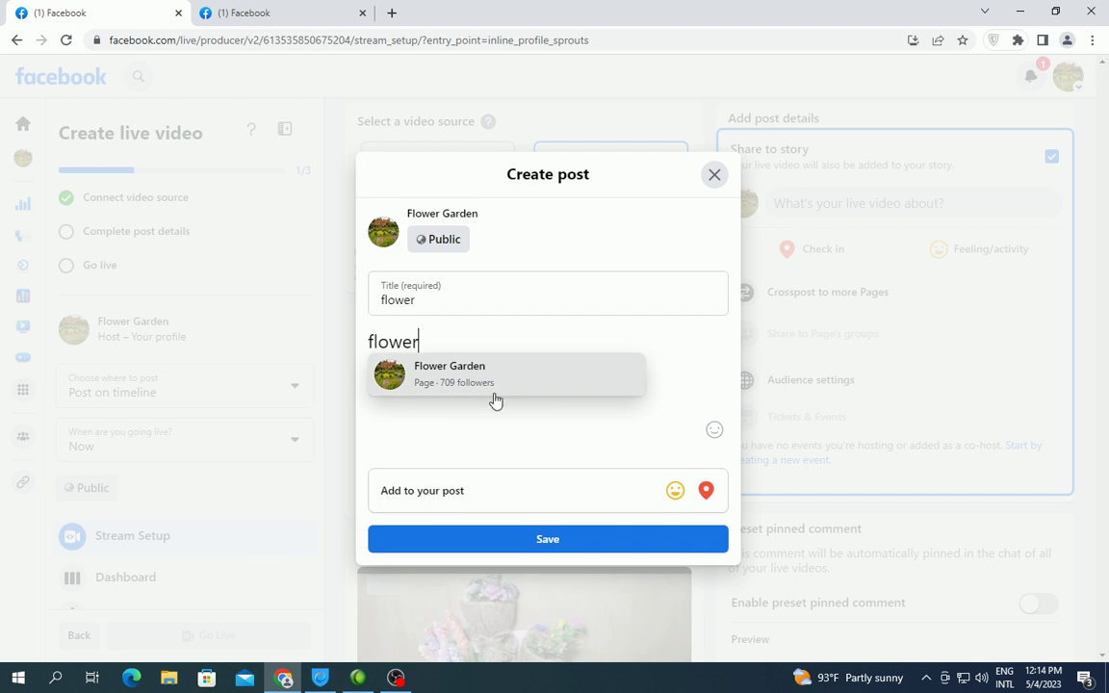
pyautogui.click(539, 453)
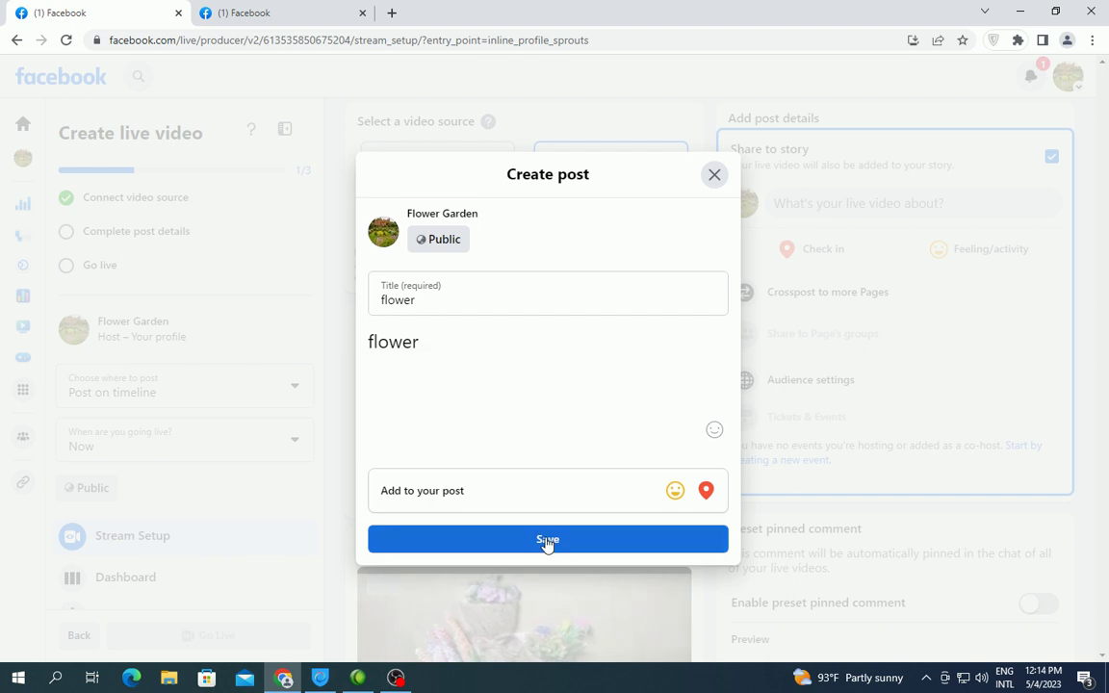
pyautogui.click(546, 541)
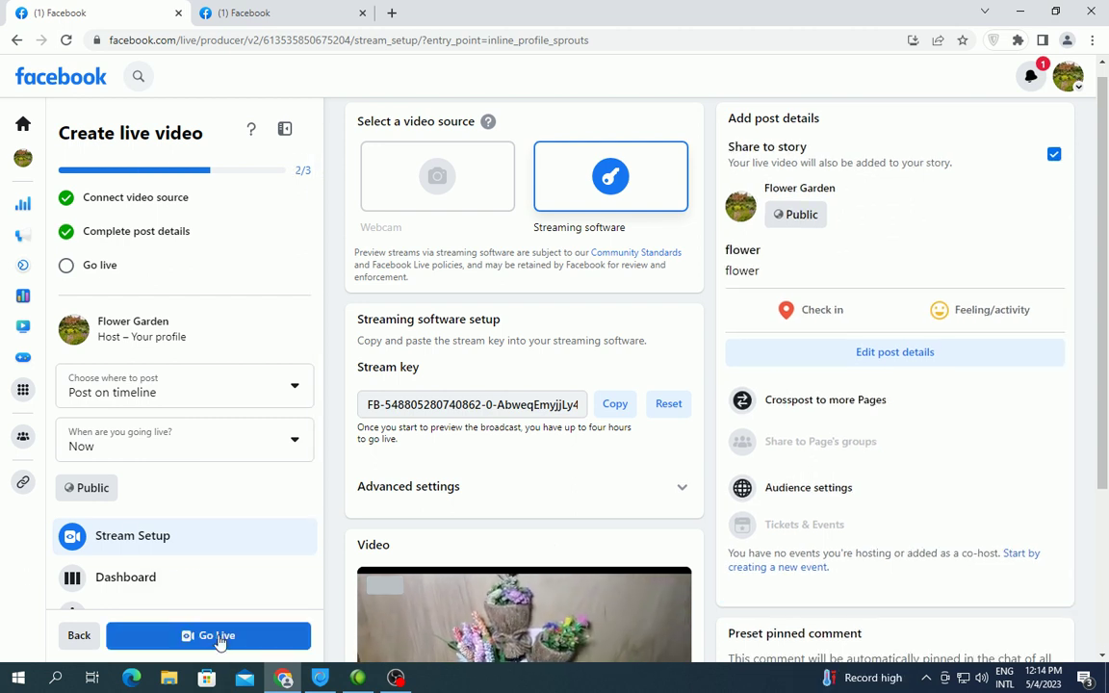
# Go live on the Flower Garden page with the flower video
pyautogui.click(218, 638)
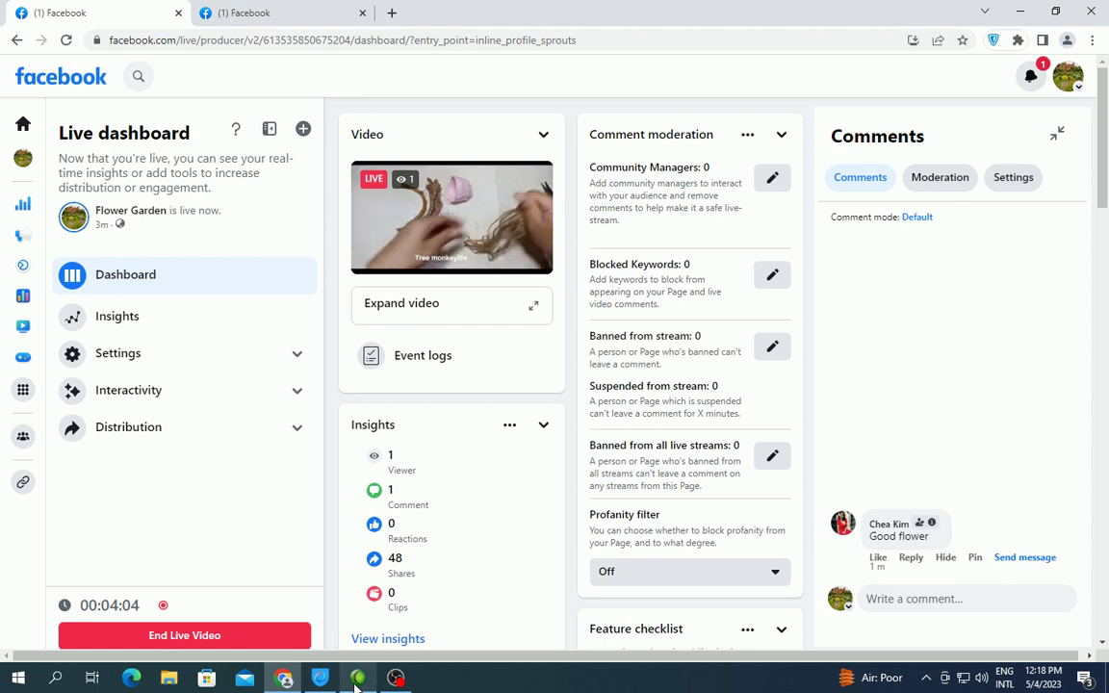
# Show the hidden system-tray icons from the taskbar
pyautogui.moveTo(323, 678)
pyautogui.click(926, 679)
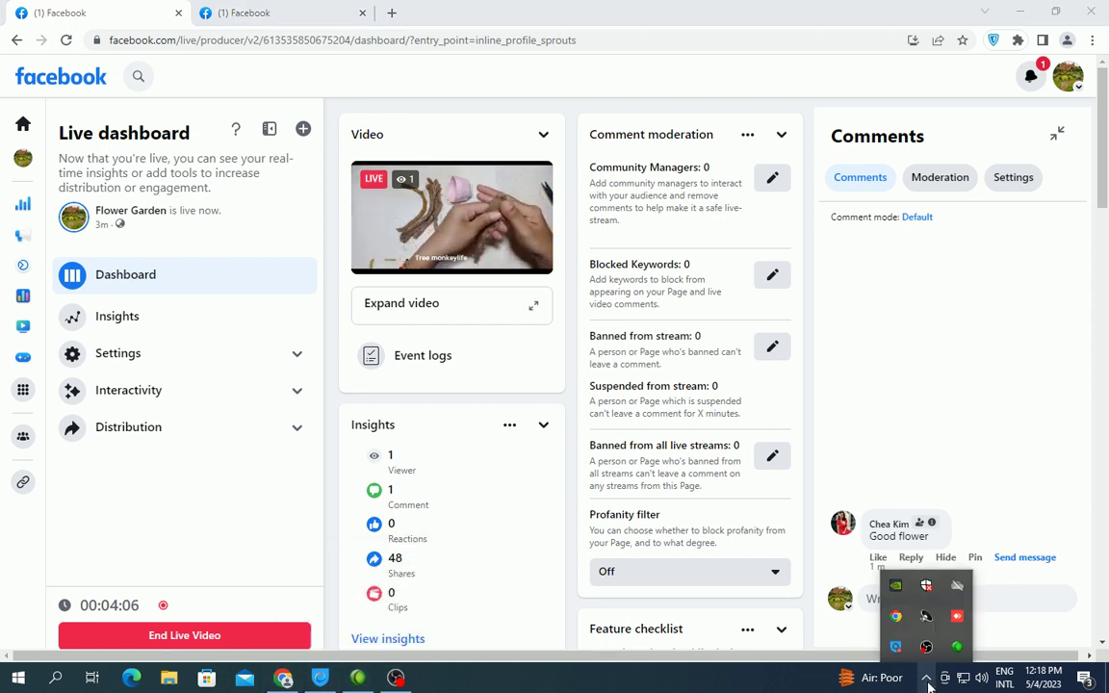